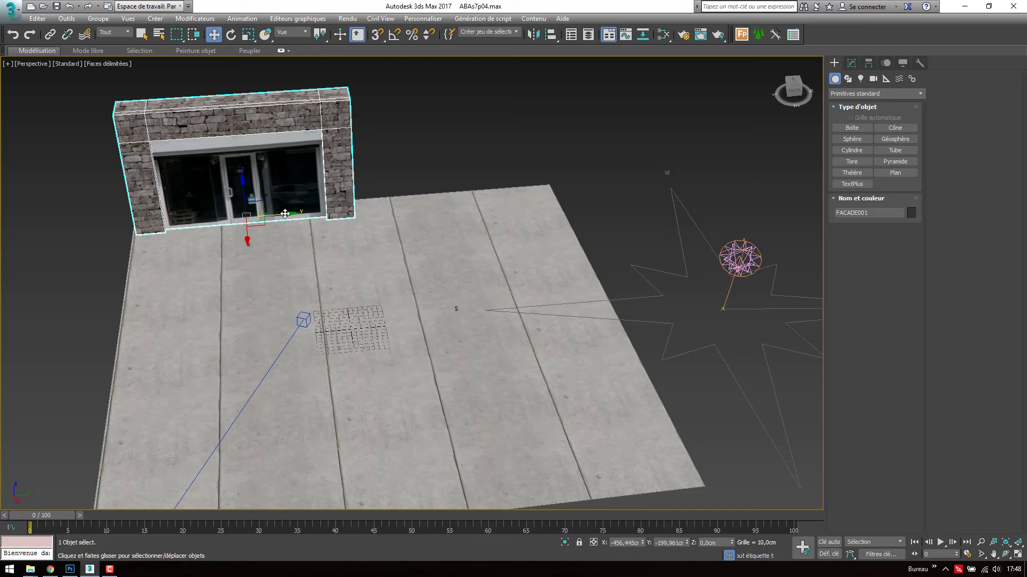
- Clone the stone façade along the Y axis as side-by-side copies to form a continuous row of shopfronts
mouse_move(284, 214)
left_mouse_down("shift")
mouse_move(497, 191)
mouse_move(466, 194)
left_mouse_up("shift")
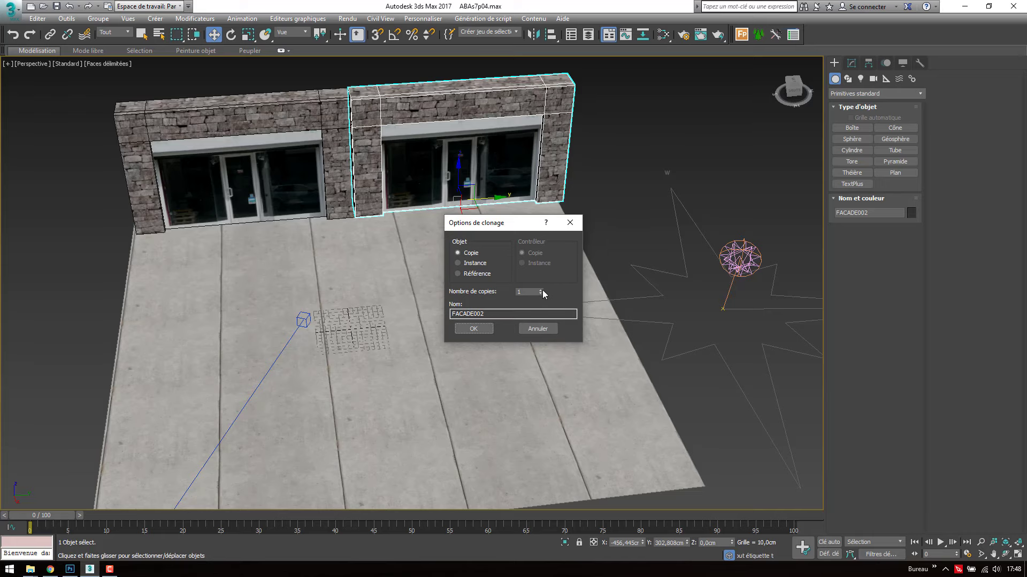
left_click(482, 329)
middle_click_drag(481, 328, 325, 342)
scroll(390, 345, "down", 5)
- Copy the ground plane along the façades with vertex snapping, so the duplicate starts exactly at the original's edge
left_click(386, 340)
left_click(386, 341)
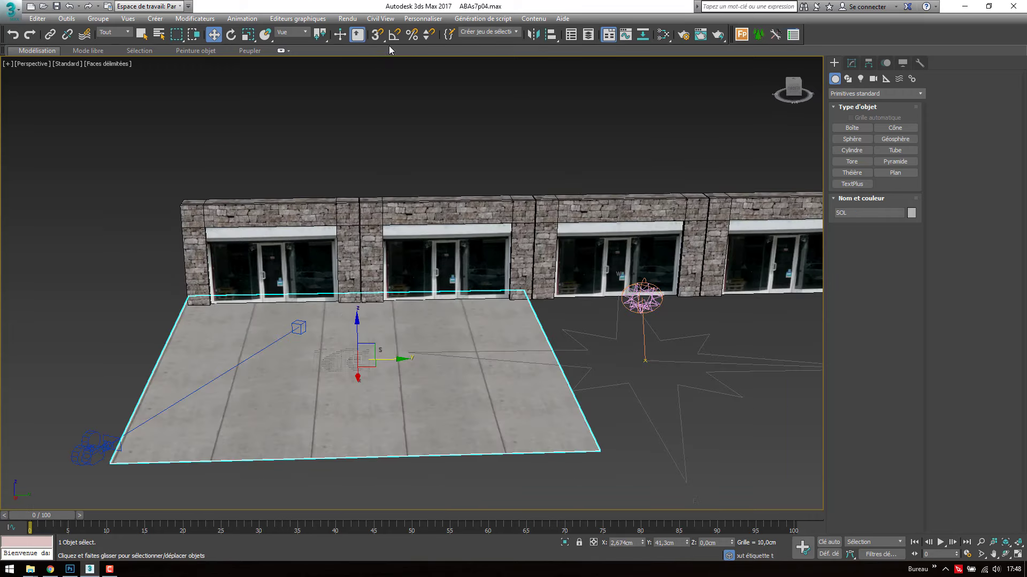
left_click(377, 34)
right_click(377, 34)
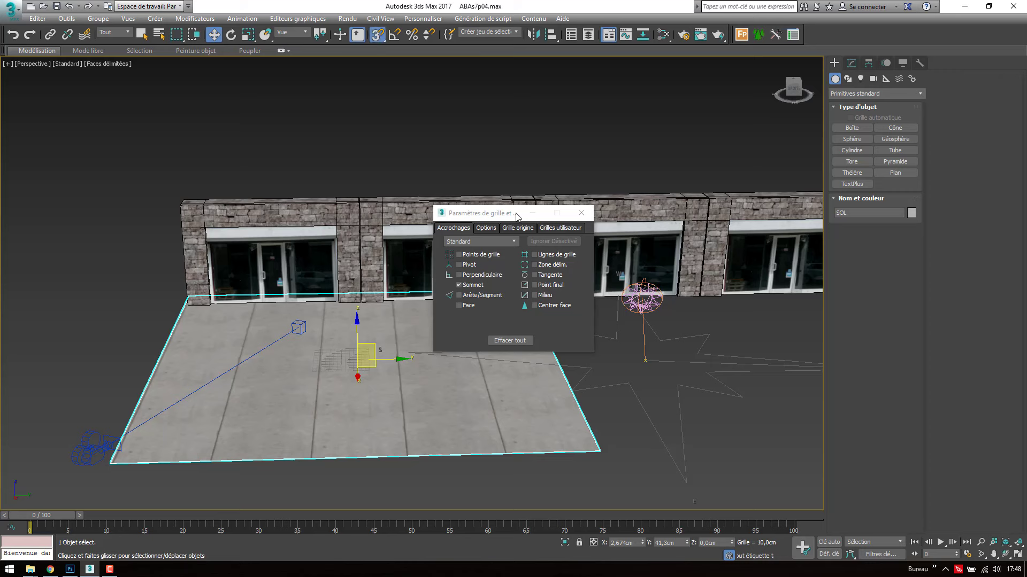
left_click(581, 212)
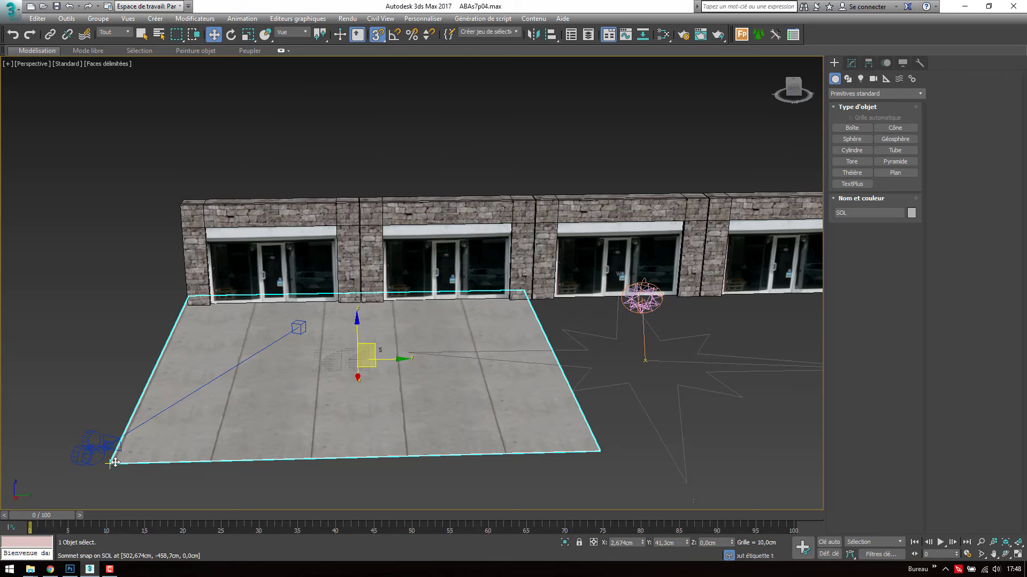
left_click_drag(114, 462, 596, 445, "shift")
left_click(474, 329)
scroll(409, 380, "down", 3)
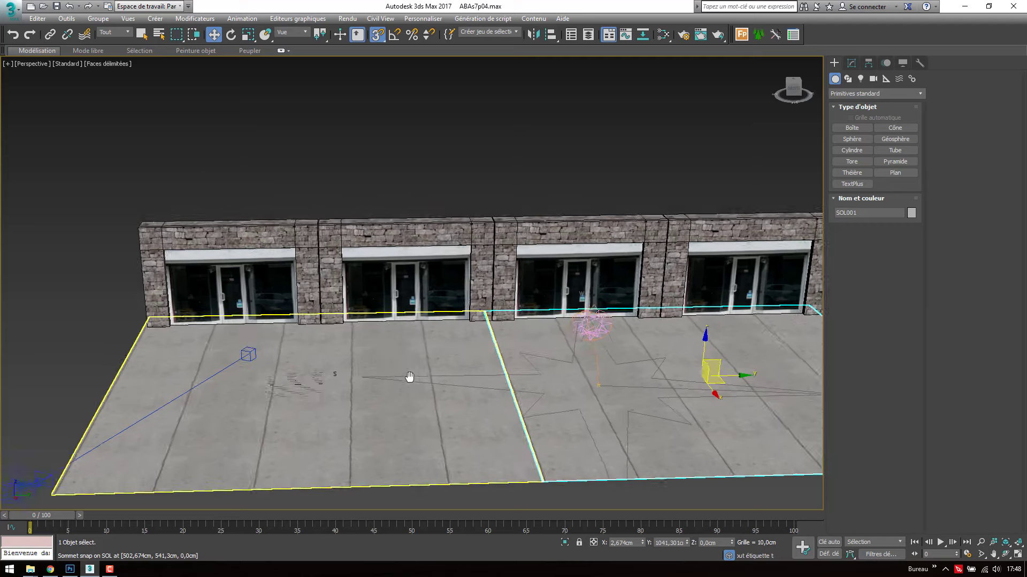
- In the camera view, draw an AutoGrid plane about 242 × 396 cm over the central shopfront's opening
key("c")
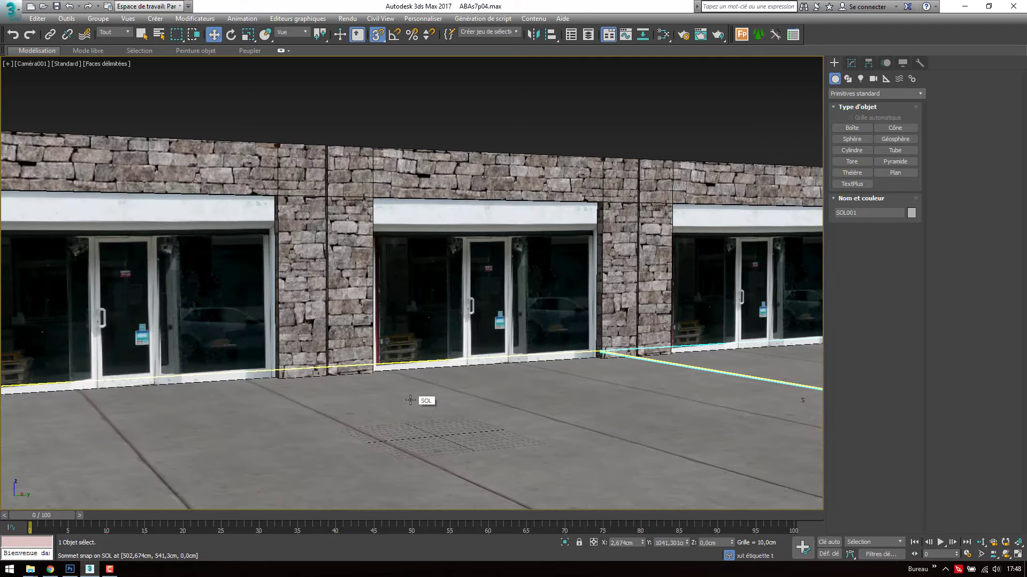
middle_click_drag(537, 365, 339, 376)
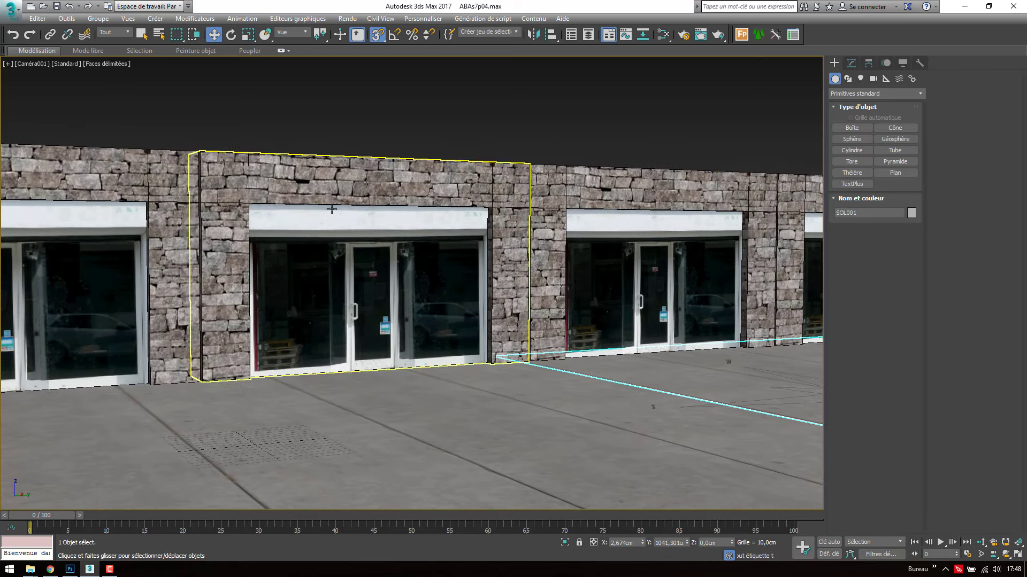
left_click(909, 174)
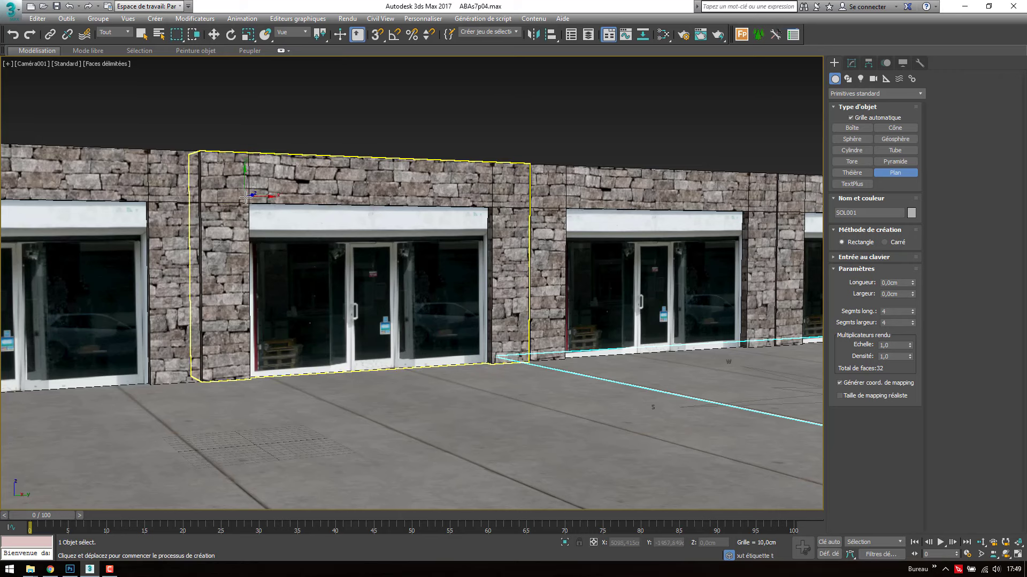
left_click_drag(241, 196, 500, 363)
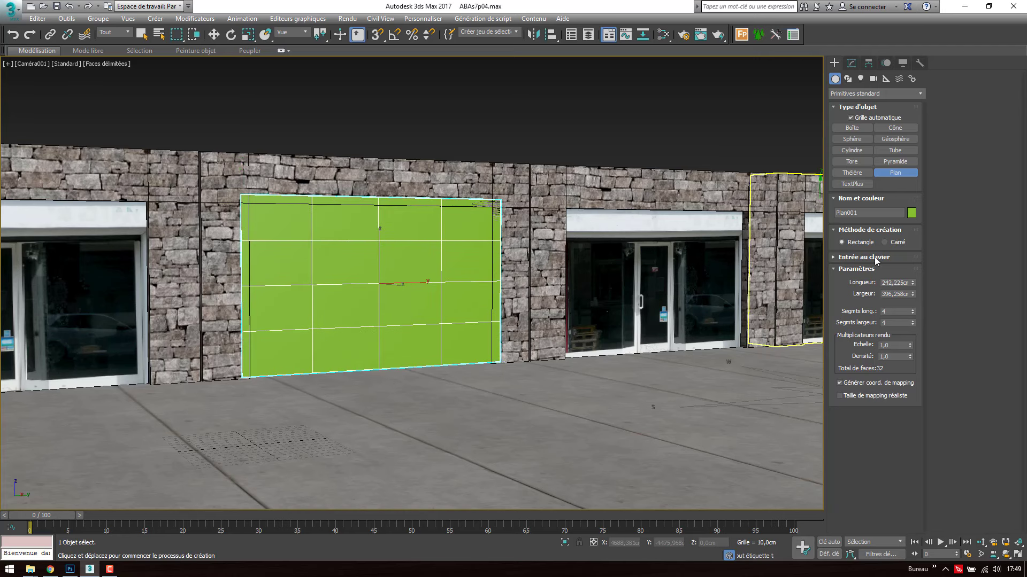
- Reduce the plane to 1 length and 1 width segment and recess it slightly behind the stone wall face along X
right_click(913, 311)
right_click(913, 323)
key("w")
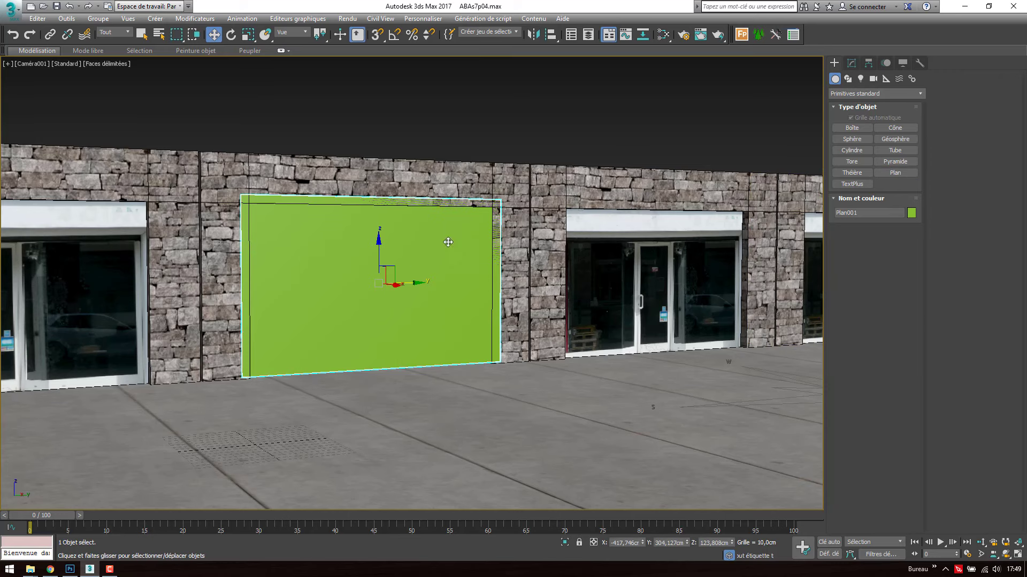
left_click_drag(397, 287, 393, 287)
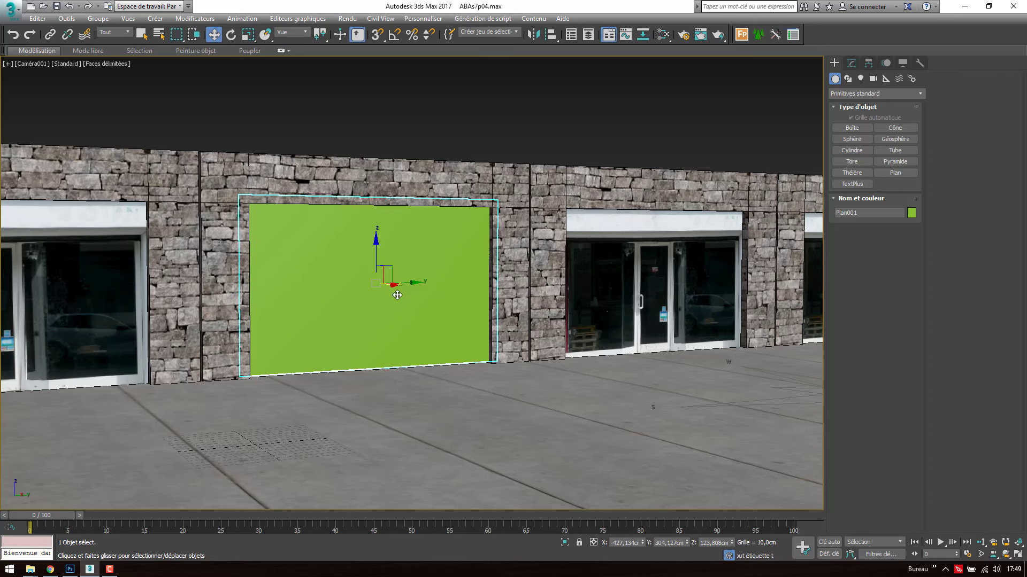
- Convert the new plane to an editable poly and add a UVW Map modifier on top of it
left_click(852, 64)
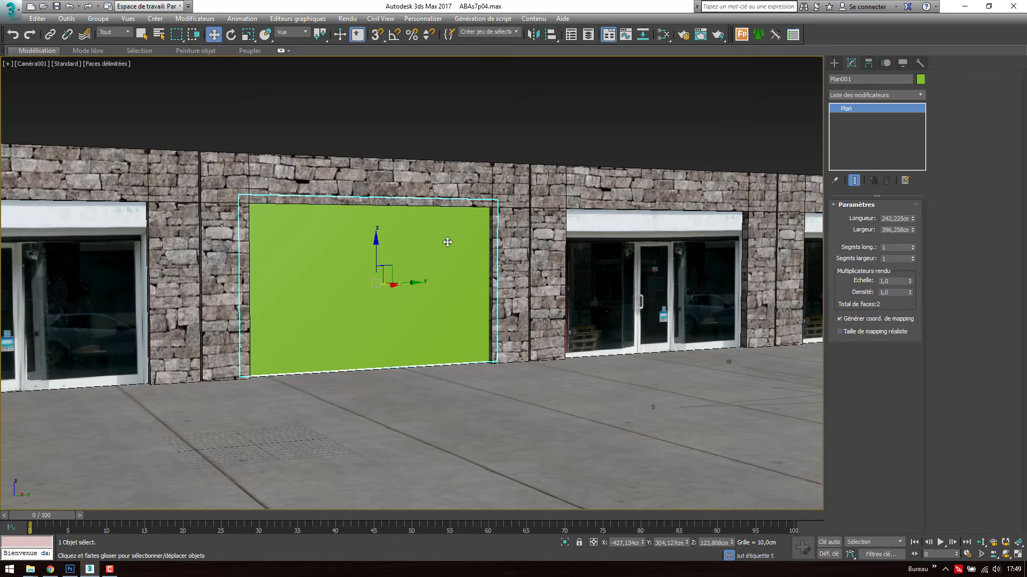
right_click(474, 239)
mouse_move(527, 365)
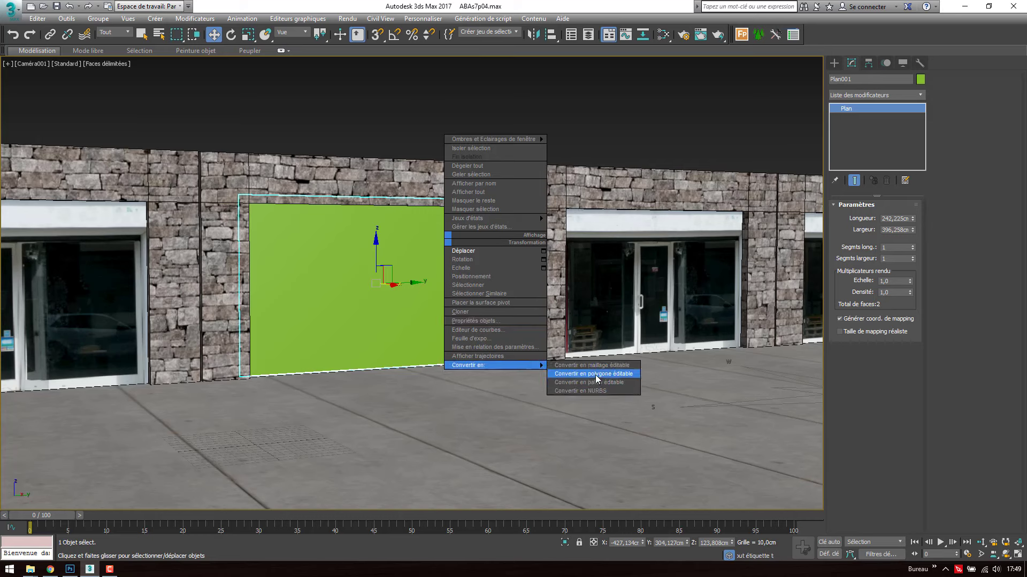
left_click(595, 375)
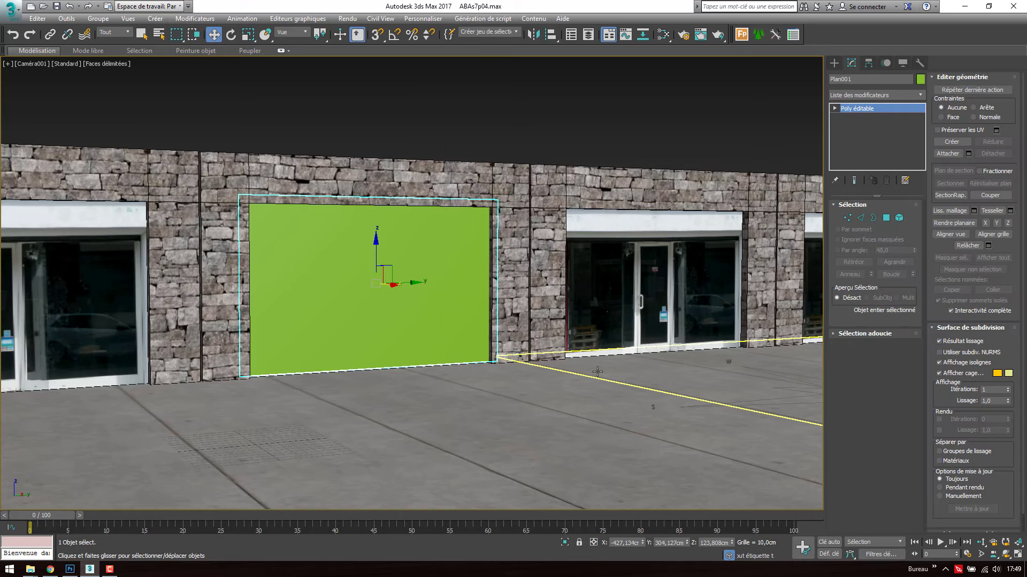
left_click(921, 96)
left_click_drag(921, 176, 932, 296)
left_click(897, 322)
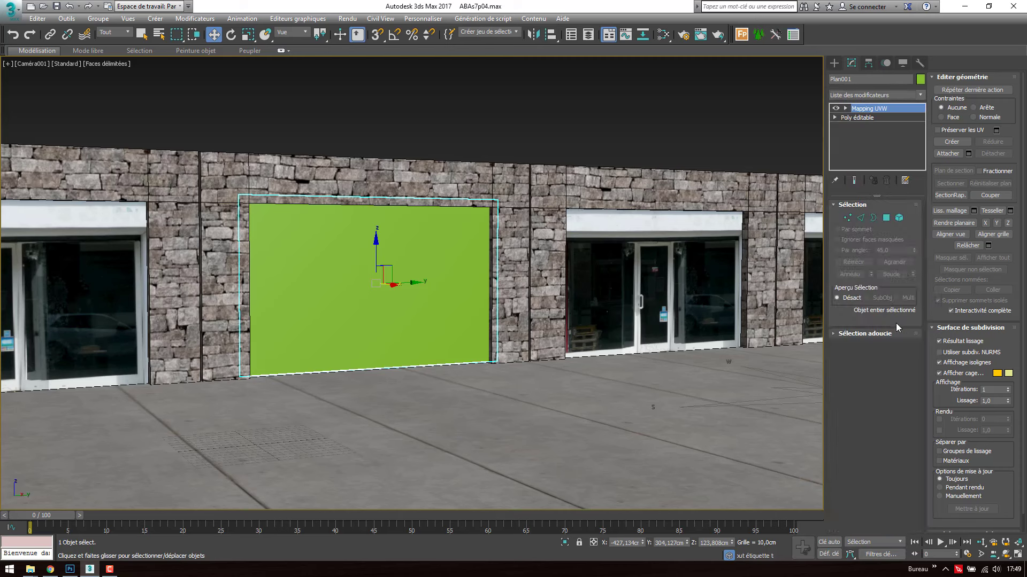
left_click(835, 117)
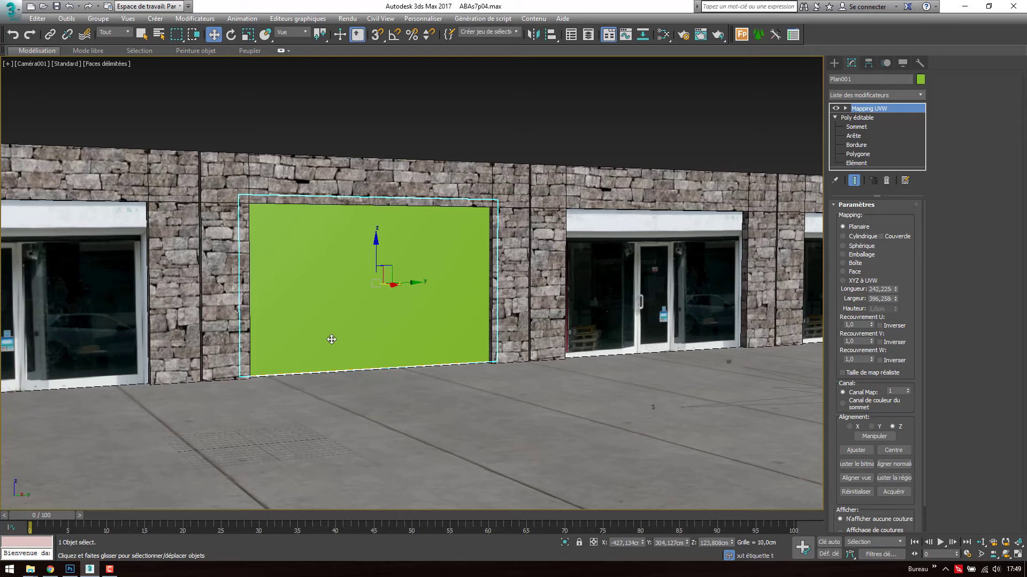
- Switch to Chrome, find the grey roller shutter picture and apply the downloaded volet-roulant-porte-4.jpg to the plane as its texture
left_click(49, 573)
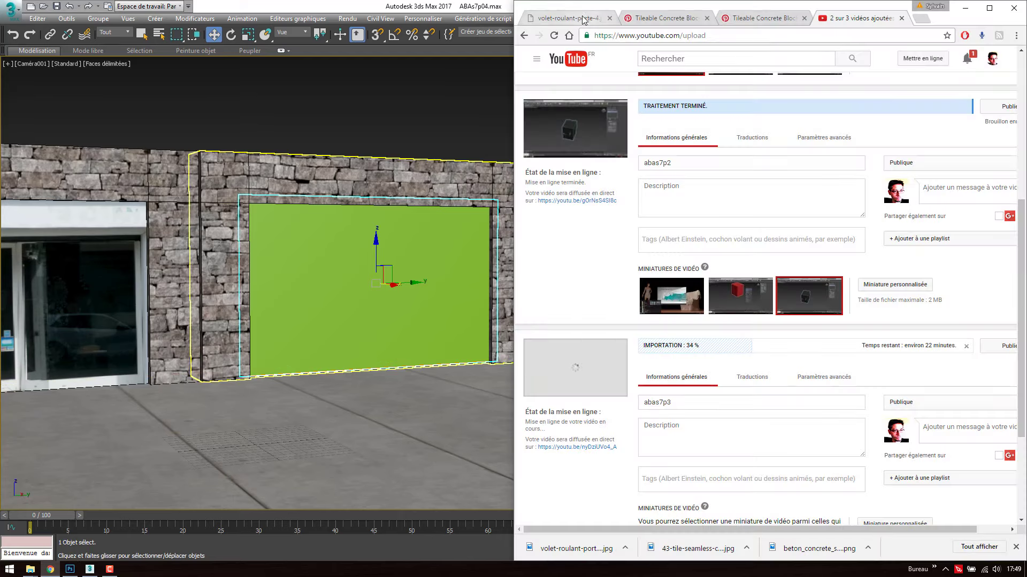
left_click(580, 16)
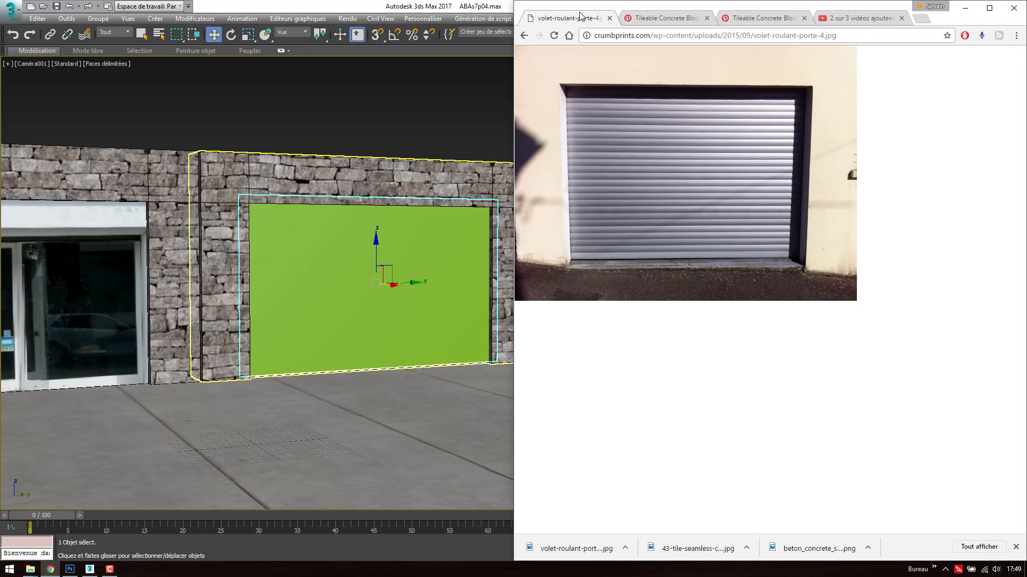
left_click(524, 36)
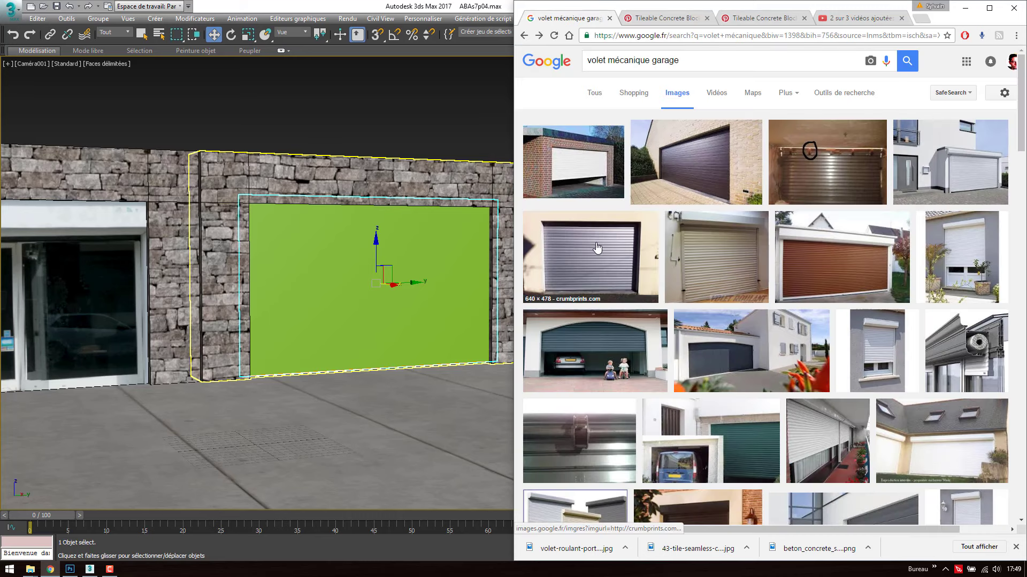
scroll(608, 238, "down", 4)
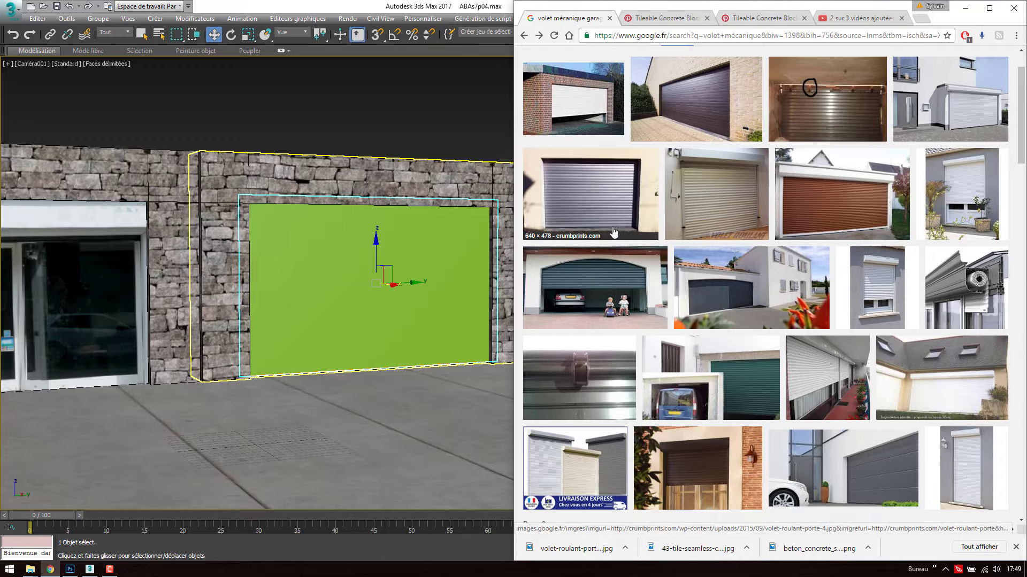
scroll(613, 232, "up", 4)
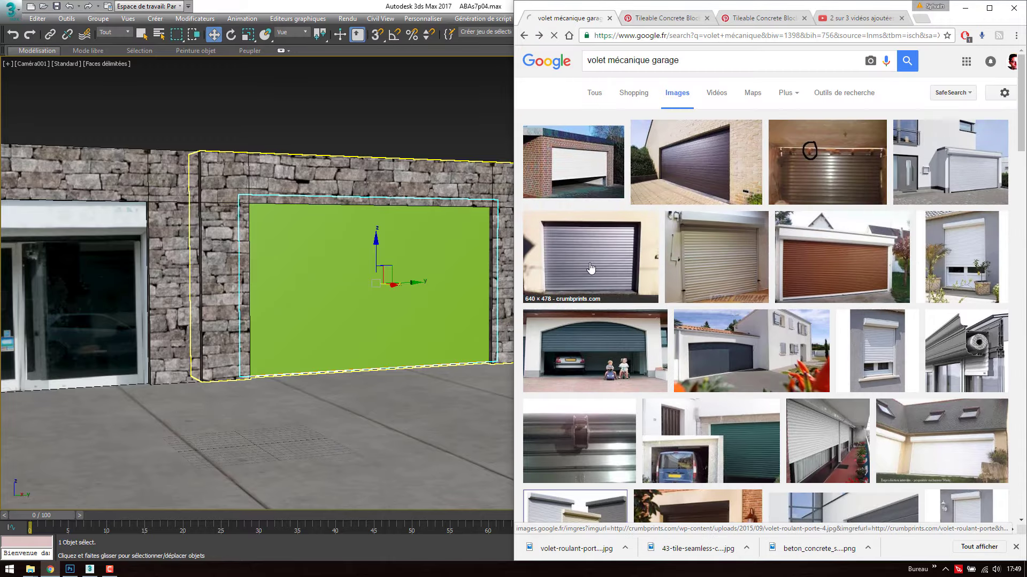
left_click(524, 35)
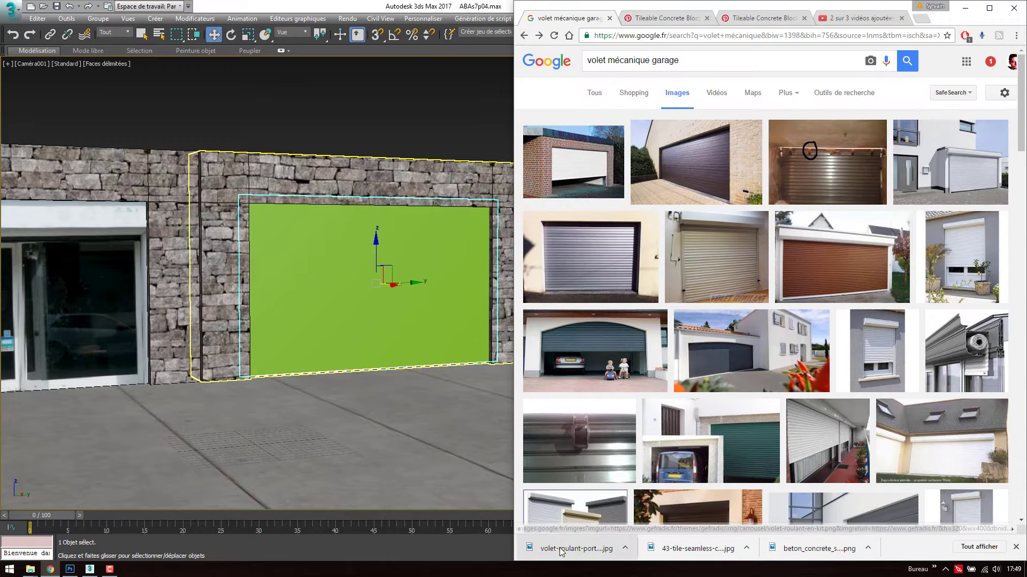
left_click_drag(574, 548, 323, 285)
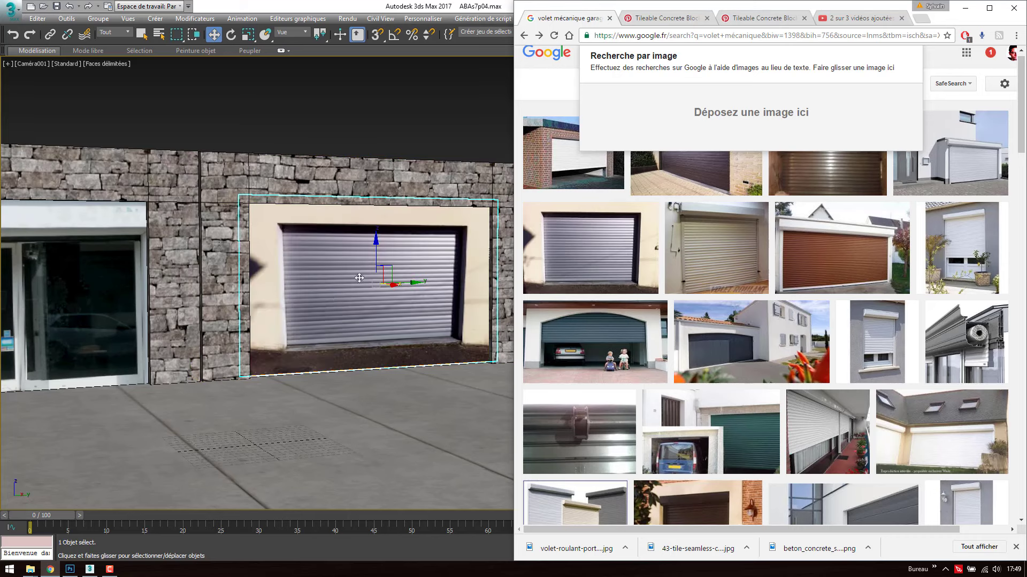
key("super+Up")
left_click(388, 223)
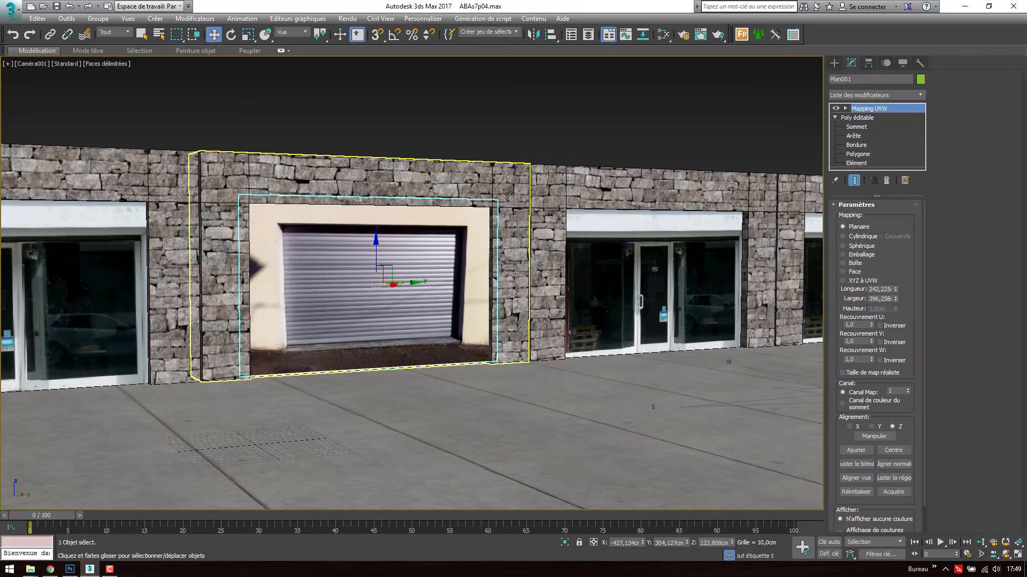
left_click(556, 183)
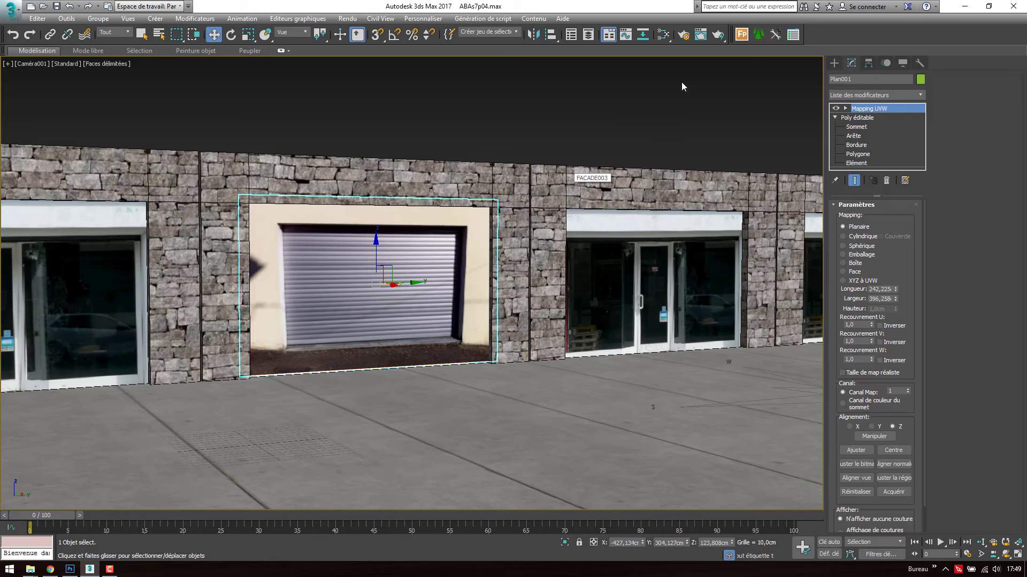
- Clear the two Arch & Design materials from Vue3 of the Slate material editor and sample the shutter plane's material into it
left_click(663, 34)
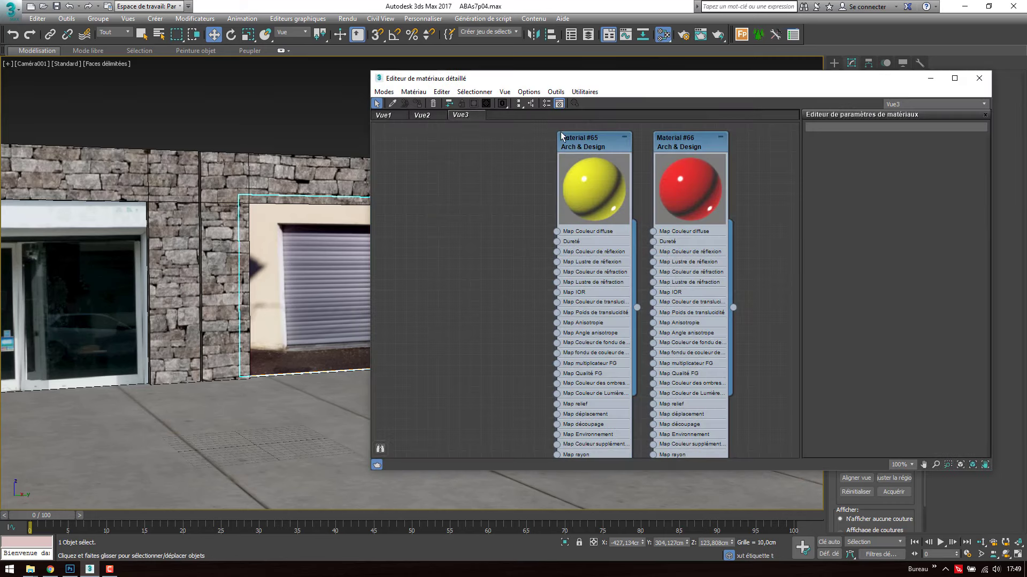
left_click_drag(520, 140, 736, 210)
key("Delete")
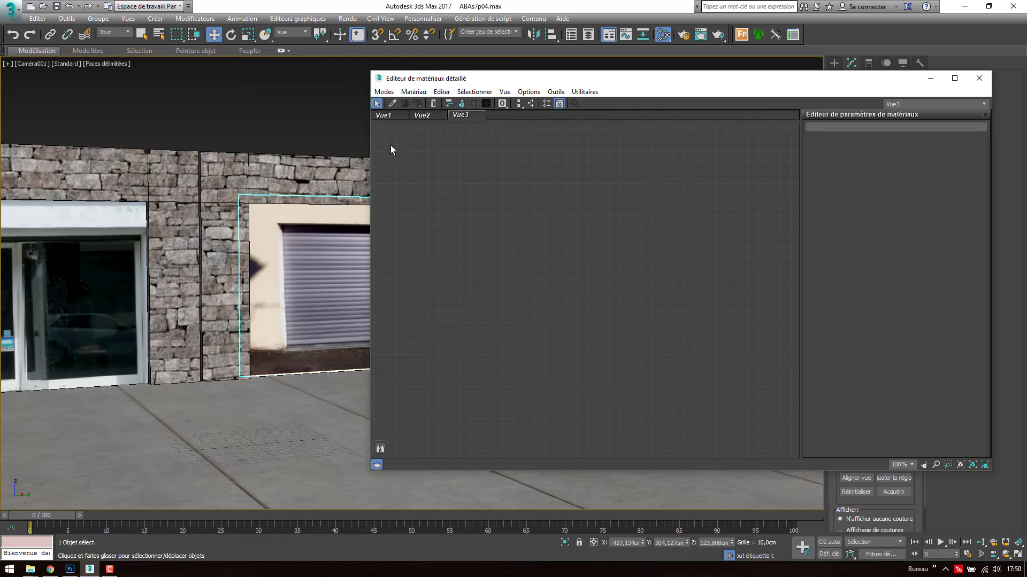
left_click(392, 104)
left_click(342, 230)
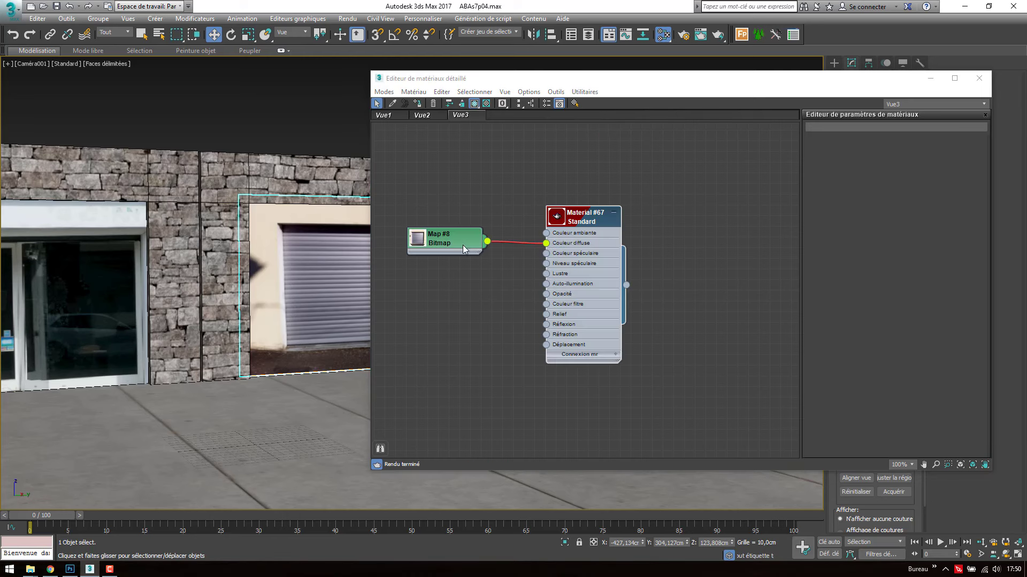
- Crop the shutter bitmap to the metal slats only, with U 0.169, V 0.22, width 0.625 and height 0.613, and enlarge the material editor
double_click(440, 242)
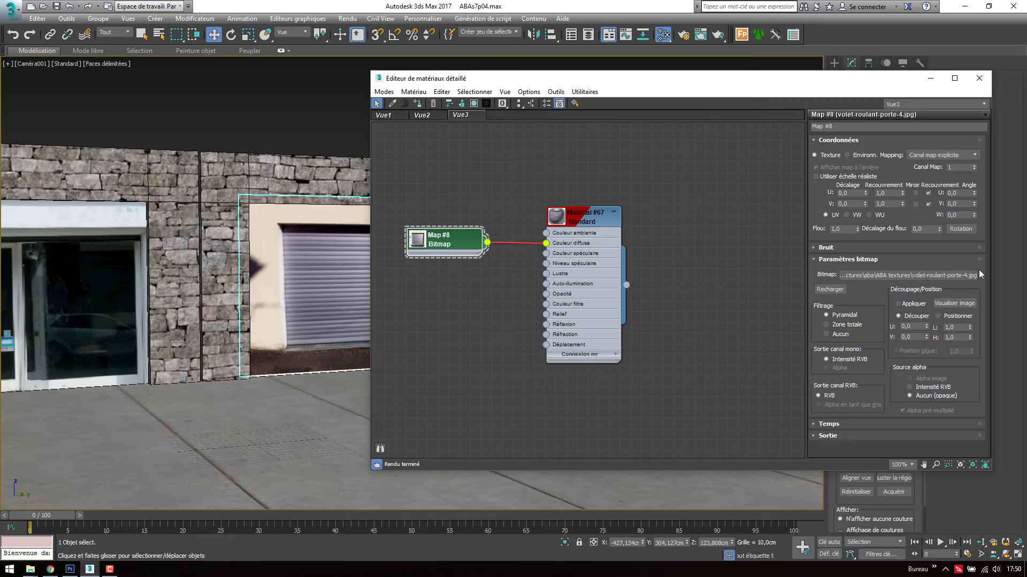
left_click(913, 307)
left_click(936, 304)
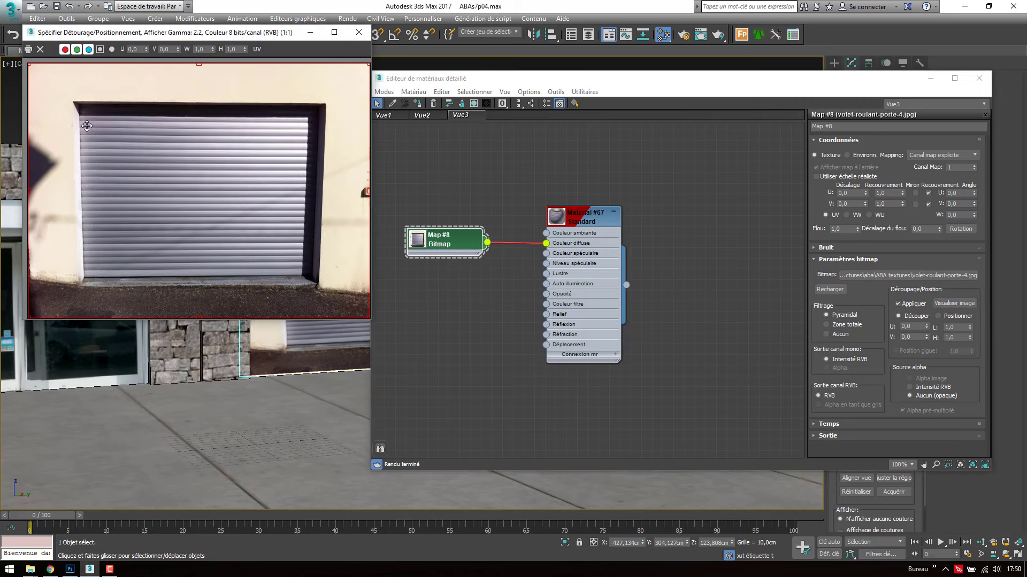
left_click_drag(28, 191, 86, 206)
left_click_drag(228, 63, 223, 119)
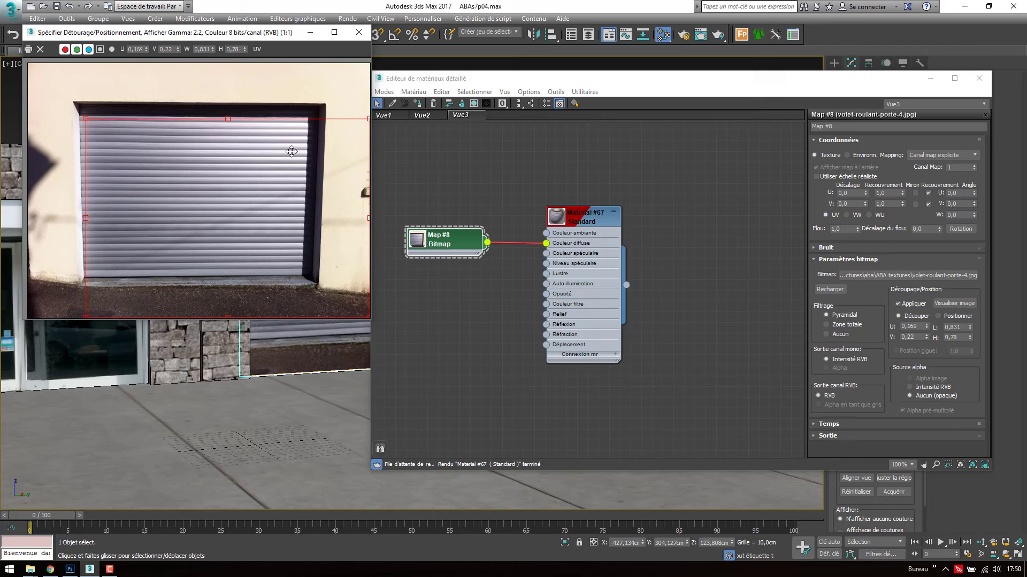
left_click_drag(370, 223, 299, 224)
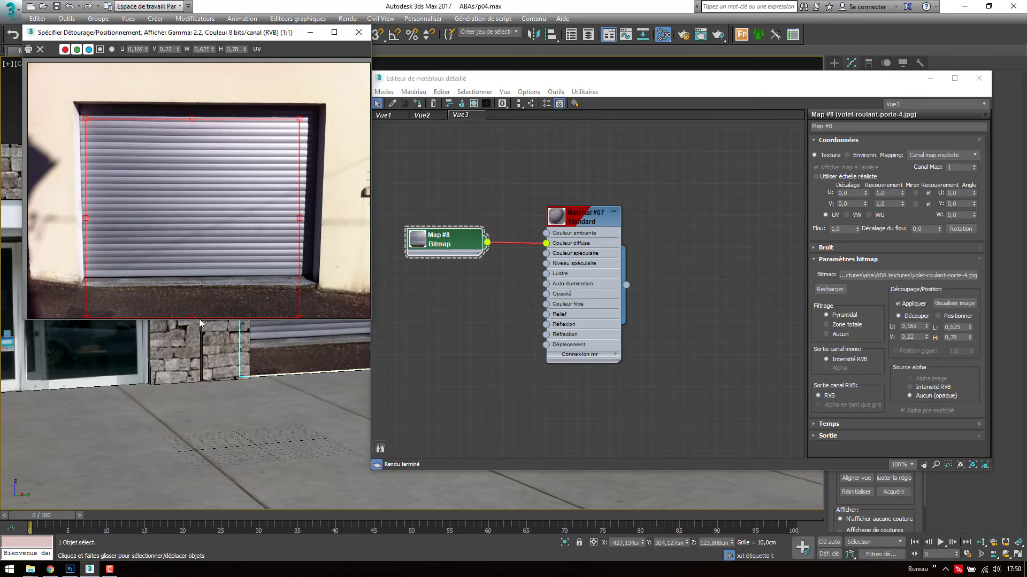
left_click_drag(192, 317, 203, 275)
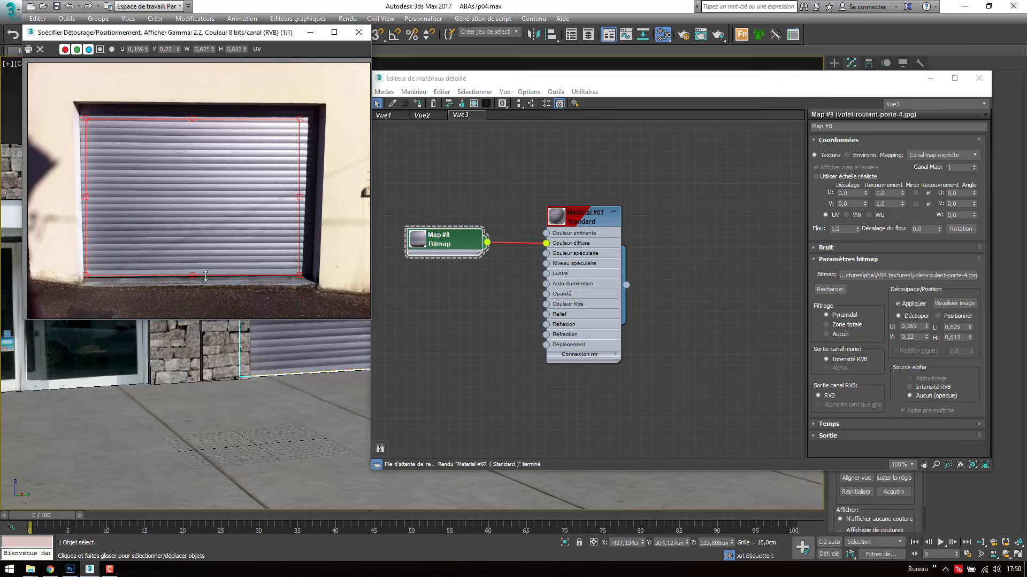
left_click(357, 33)
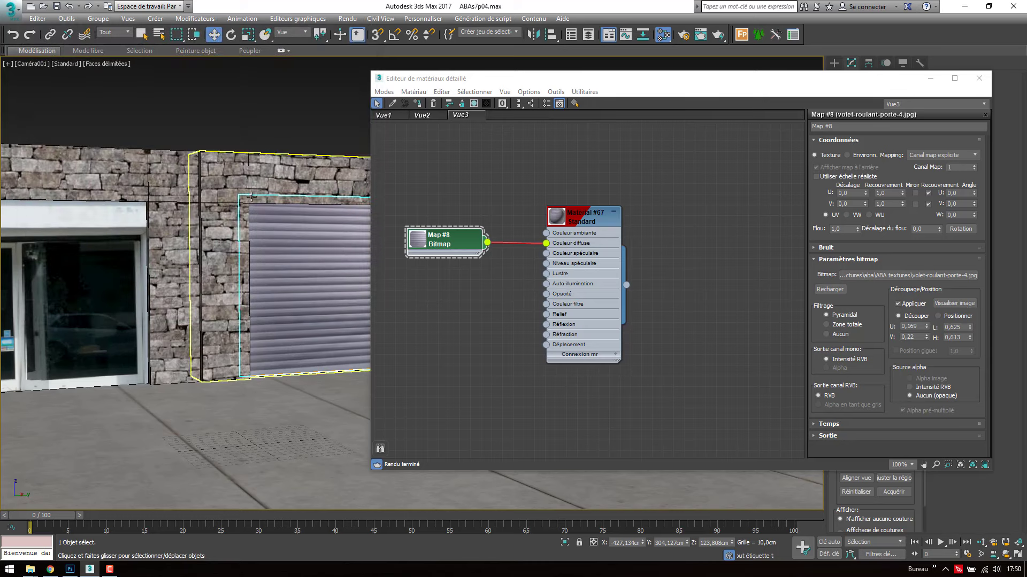
left_click(954, 79)
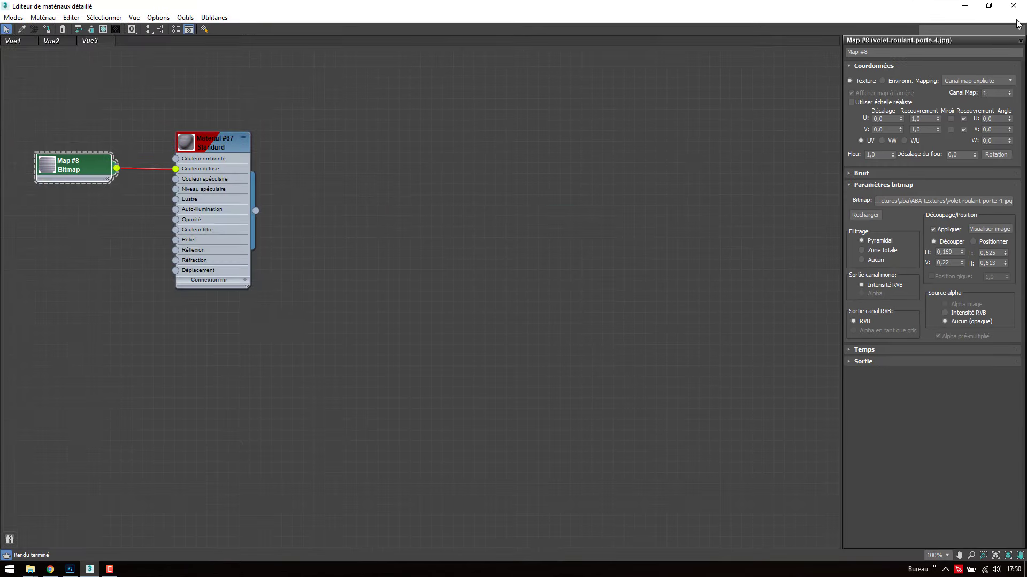
- Move the shutter plane onto the leftmost shopfront and clone it as three evenly spaced copies covering the other shopfronts
left_click(988, 6)
left_click(984, 74)
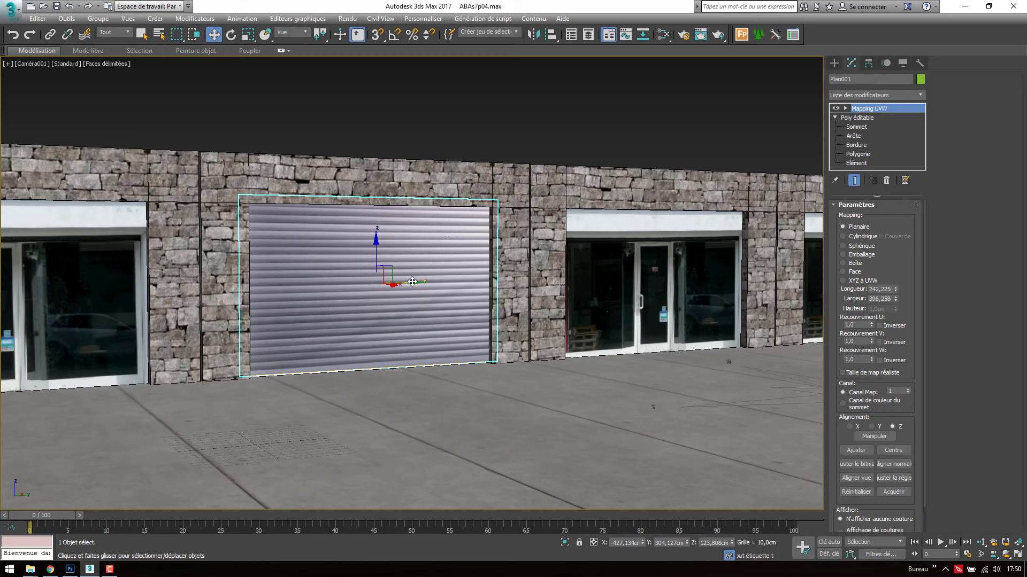
left_click_drag(413, 282, 27, 368)
left_click_drag(34, 293, 421, 308, "shift")
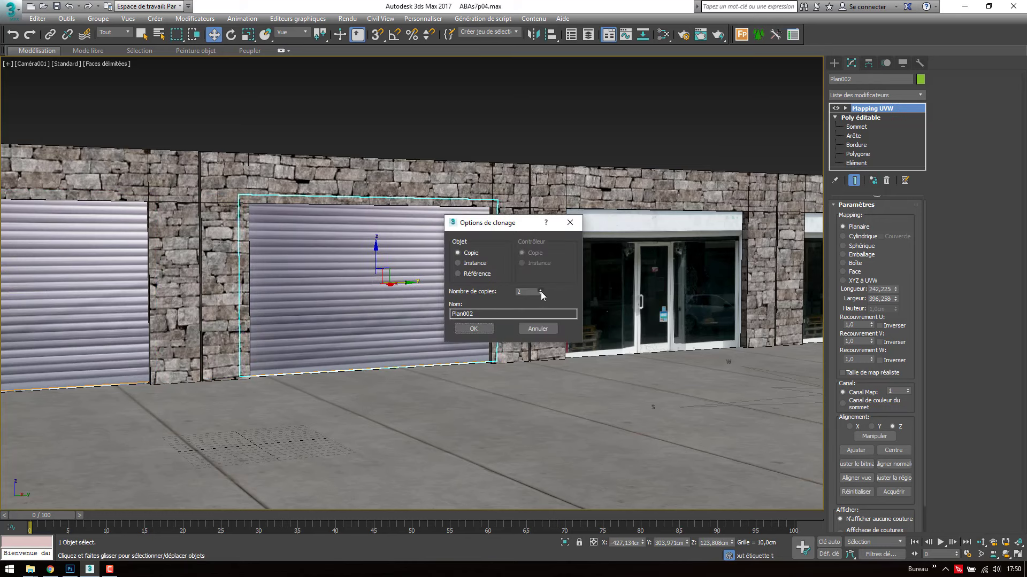
left_click(473, 328)
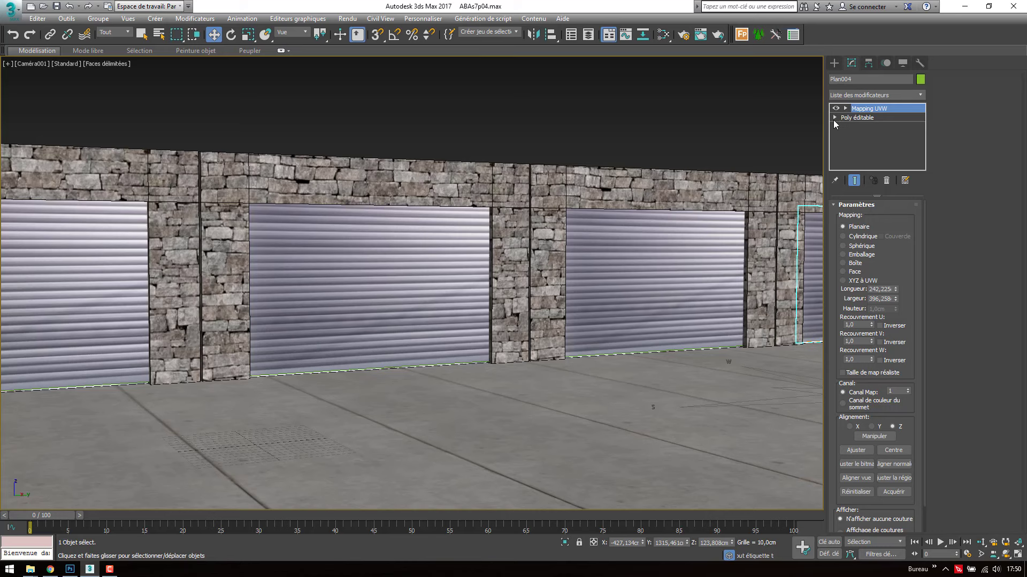
- Raise the bottom edge of the farthest, fourth shutter to a height of about 119 cm to leave it half open
left_click(835, 118)
left_click(854, 136)
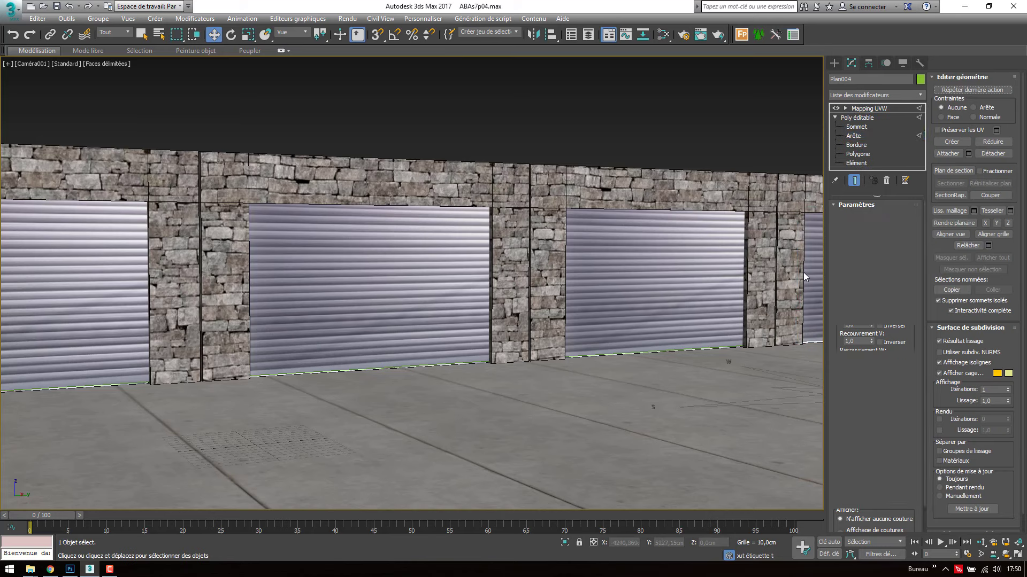
left_click(815, 341)
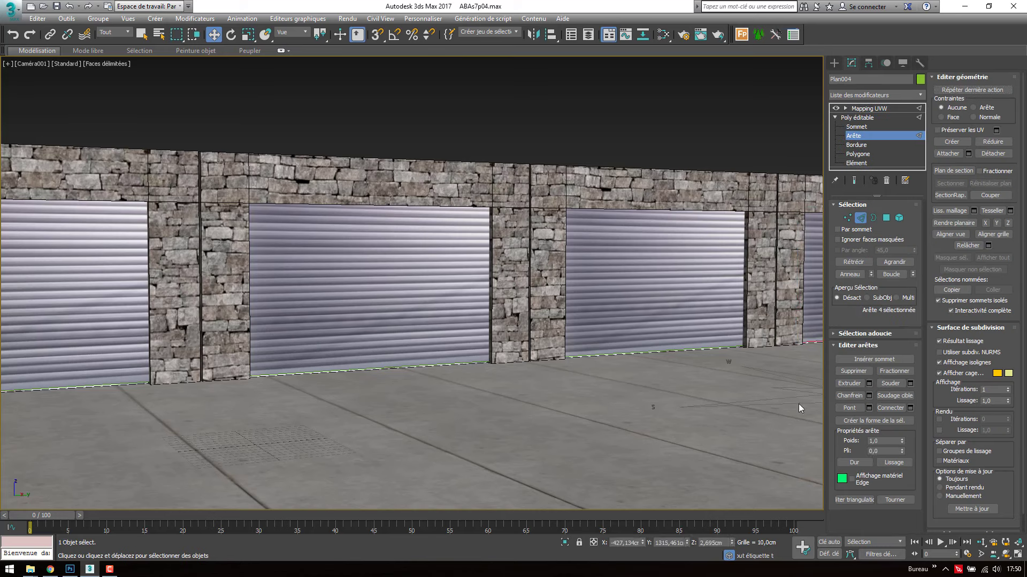
left_click_drag(733, 545, 742, 480)
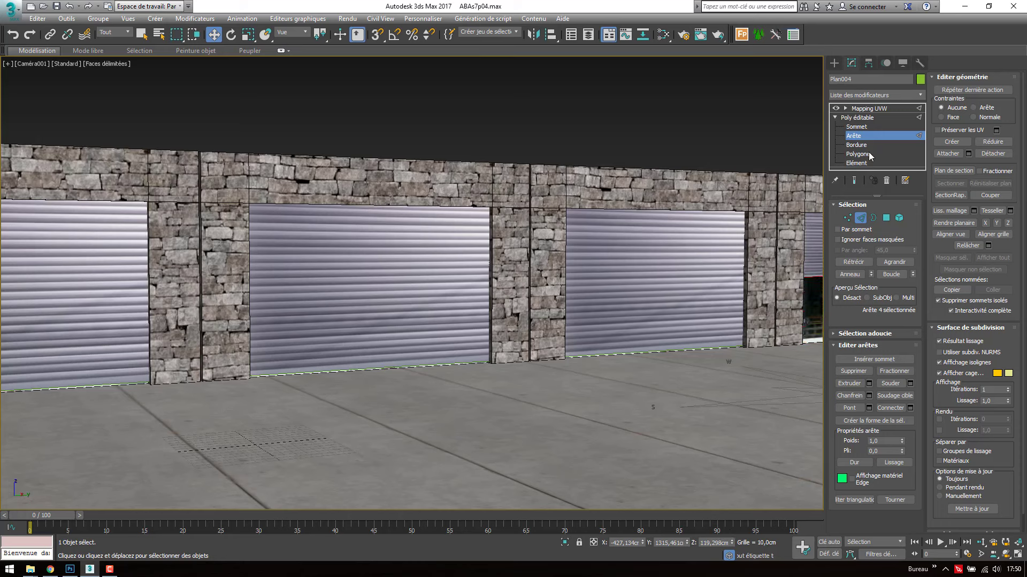
left_click(854, 181)
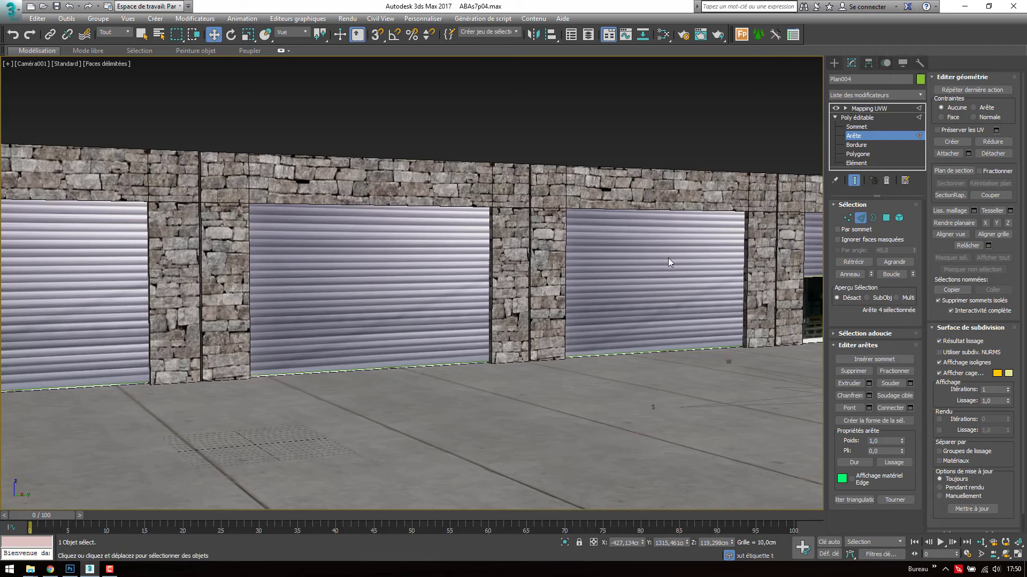
left_click(858, 127)
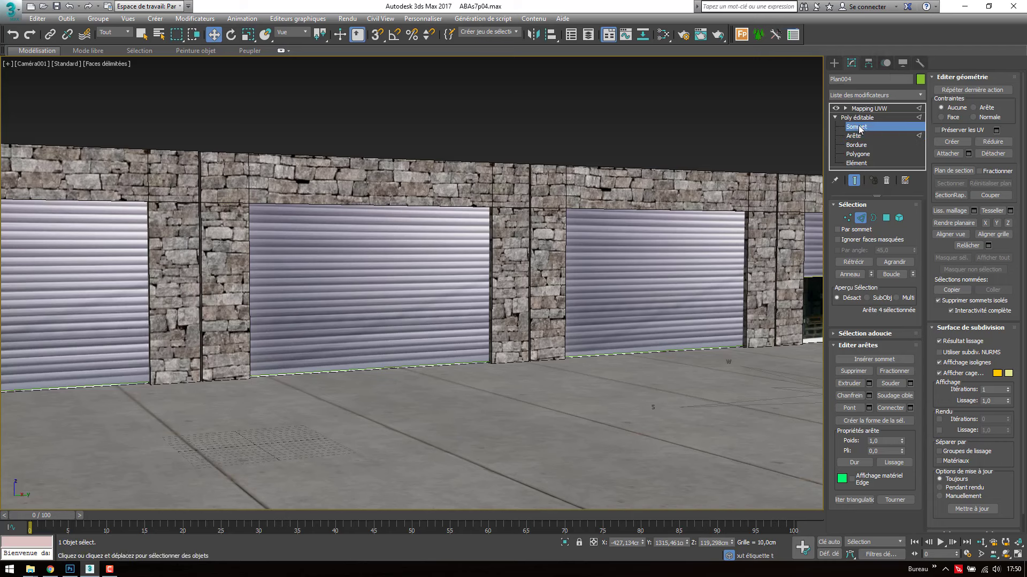
left_click(865, 136)
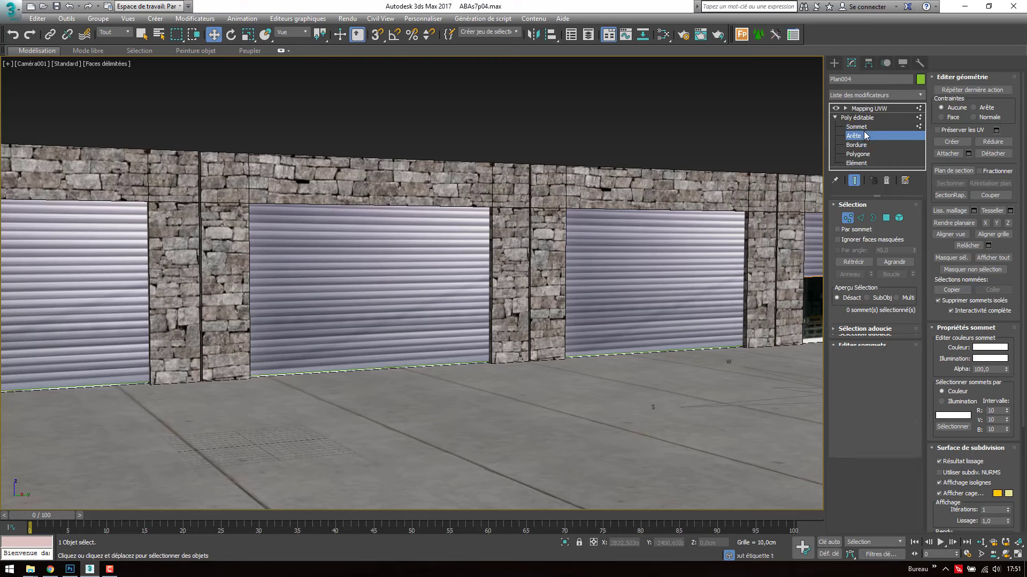
left_click(864, 128)
left_click(858, 127)
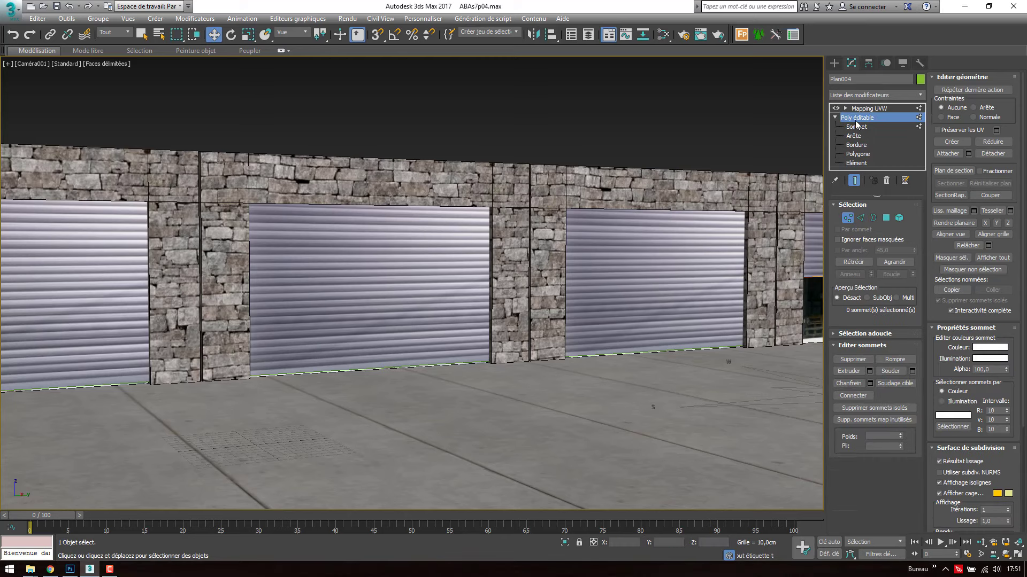
- Raise the bottom edge of the third shutter to a height of about 186 cm, just above the door
left_click(644, 283)
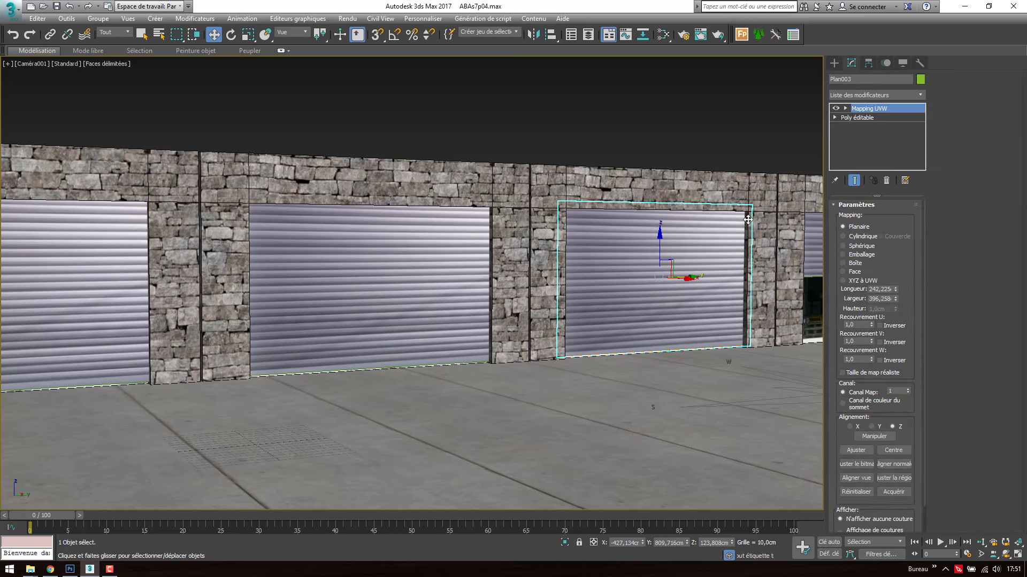
left_click(834, 117)
left_click(858, 137)
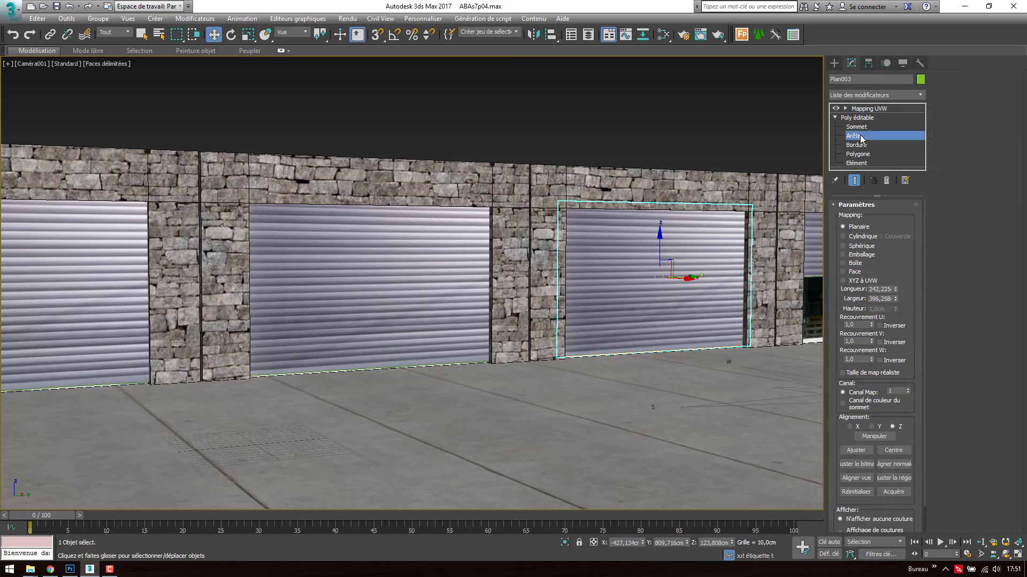
left_click(854, 181)
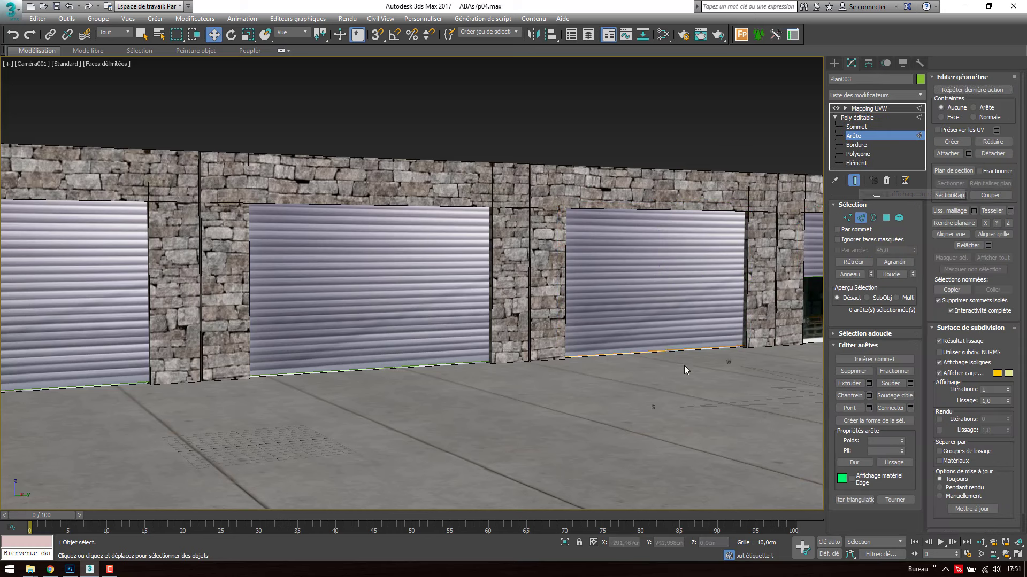
left_click(679, 349)
left_click_drag(663, 325, 684, 211)
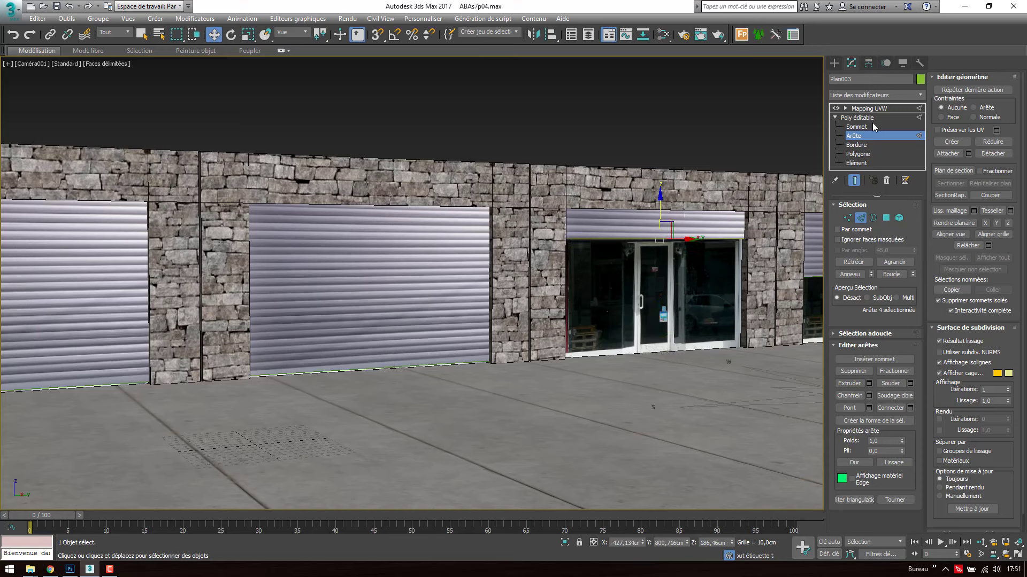
left_click(867, 140)
- Raise the bottom edge of the second shutter to a height of about 204 cm, nearly fully rolled up
left_click(345, 277)
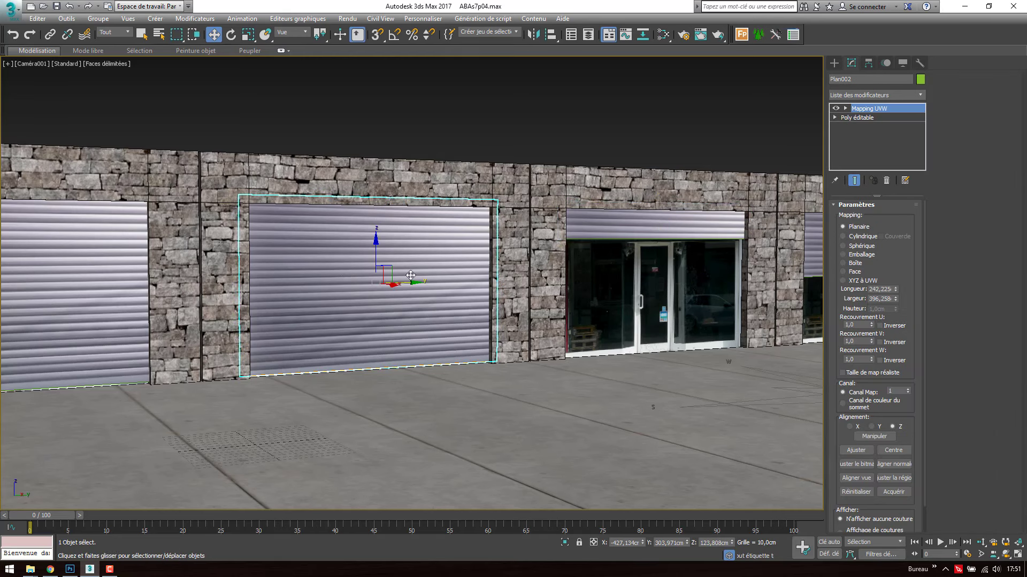
left_click(835, 118)
left_click(862, 135)
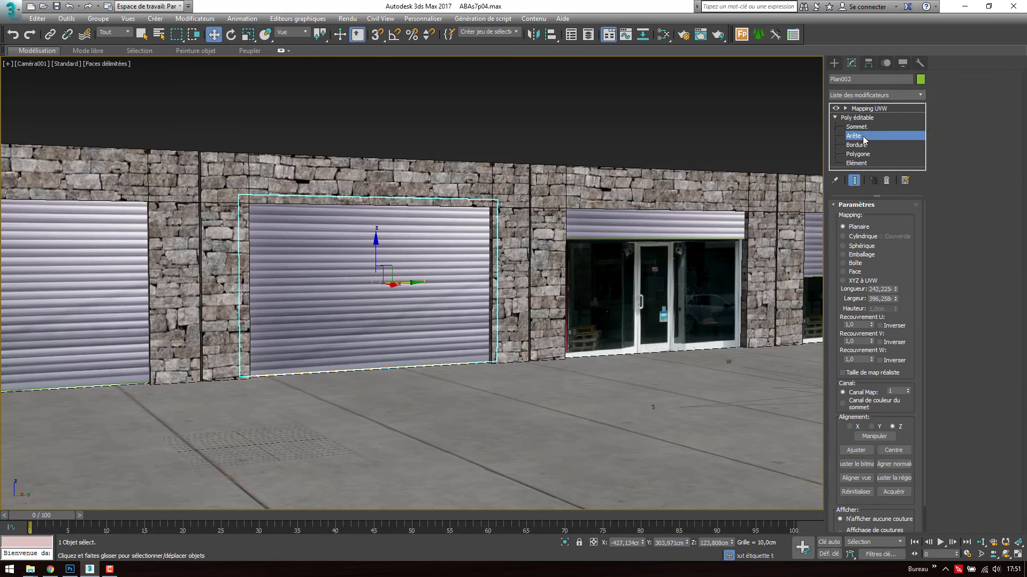
left_click(854, 181)
left_click(458, 364)
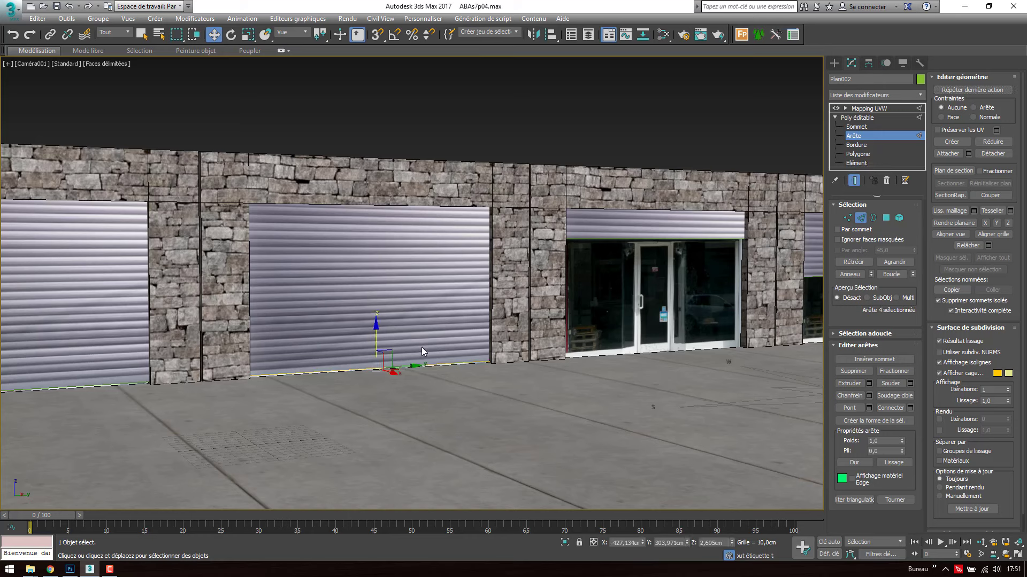
left_click_drag(376, 339, 474, 201)
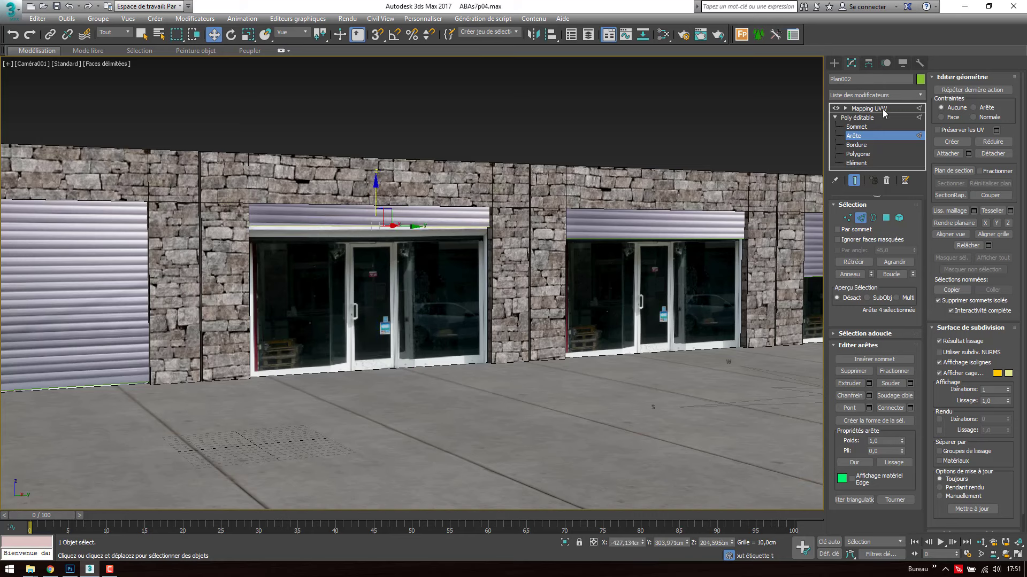
- Move the second shutter's UVW mapping gizmo up to a height of about 312 cm to shift its slat texture
left_click(869, 108)
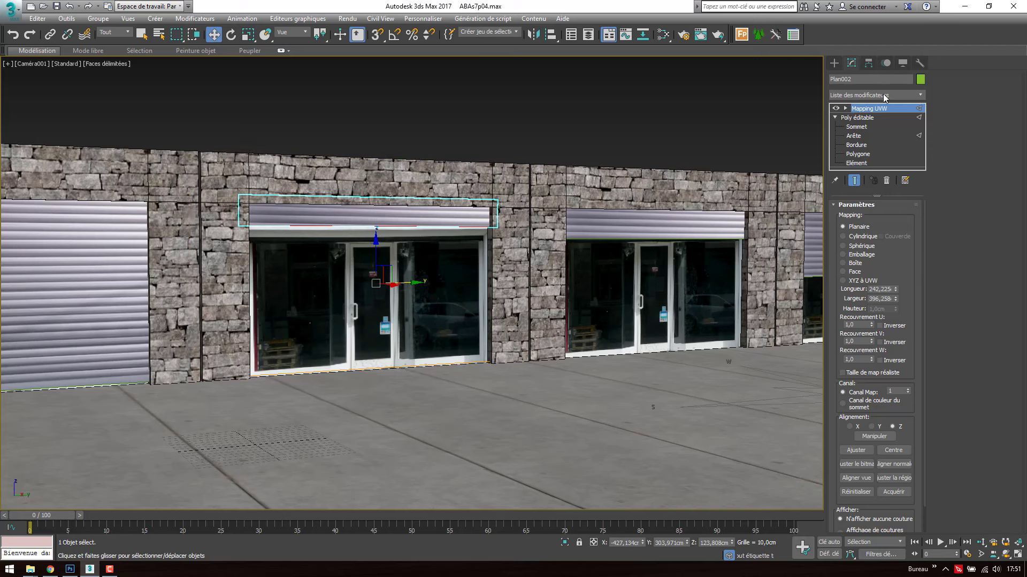
left_click(845, 109)
left_click(870, 118)
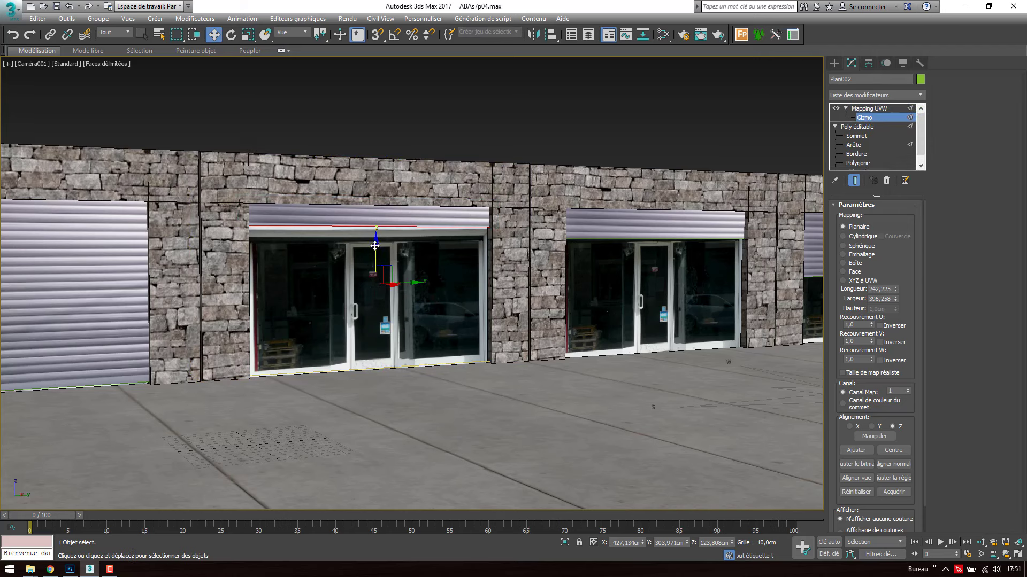
left_click_drag(375, 245, 457, 118)
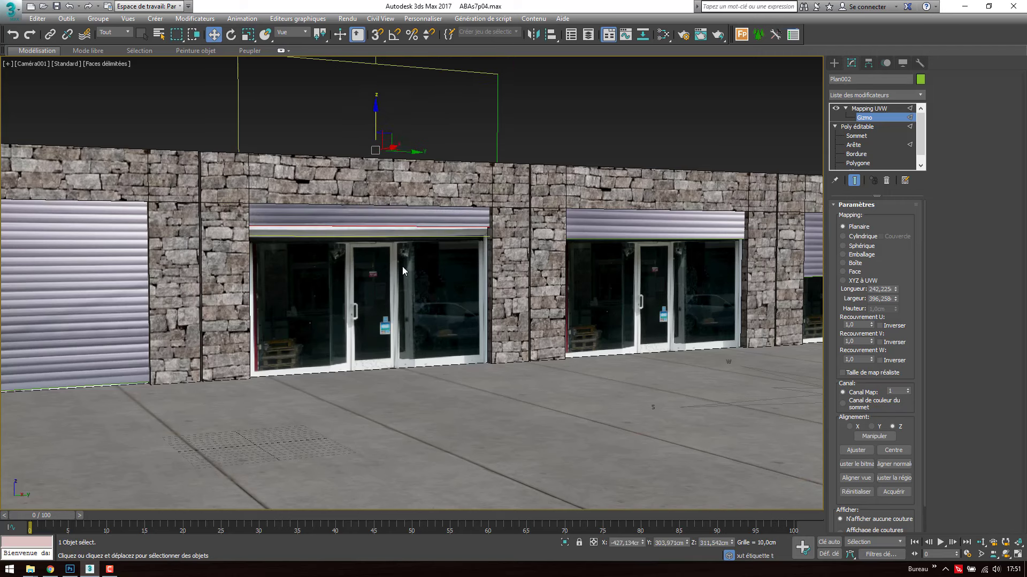
left_click(869, 108)
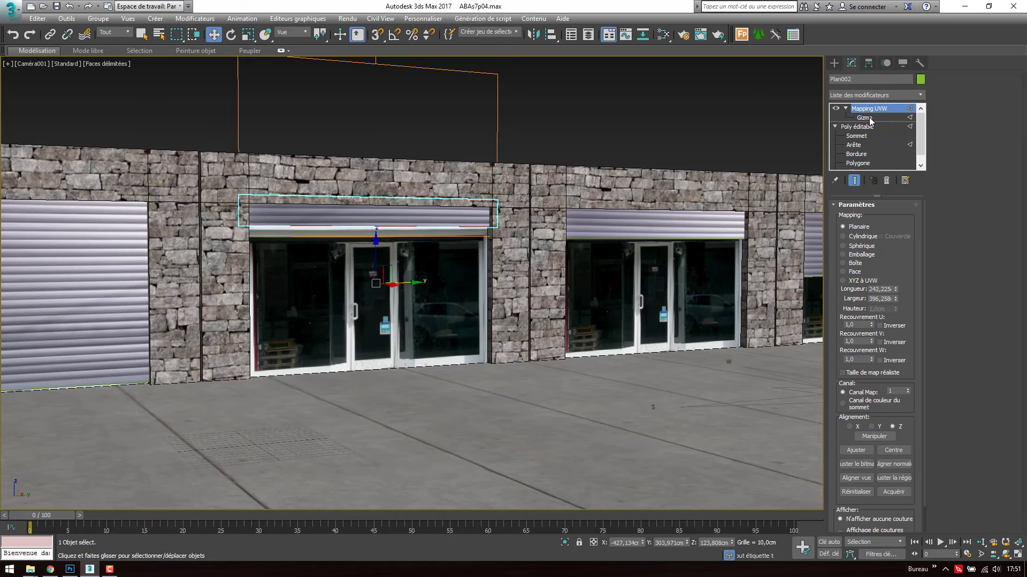
- Raise the bottom edge of the leftmost shutter slightly, to a height of about 35 cm
left_click(102, 278)
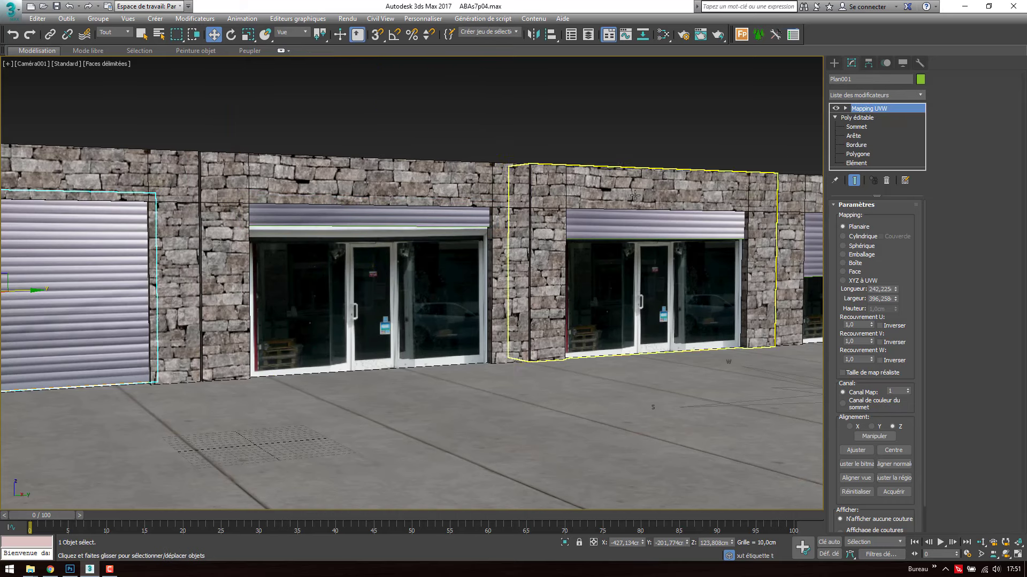
left_click(861, 136)
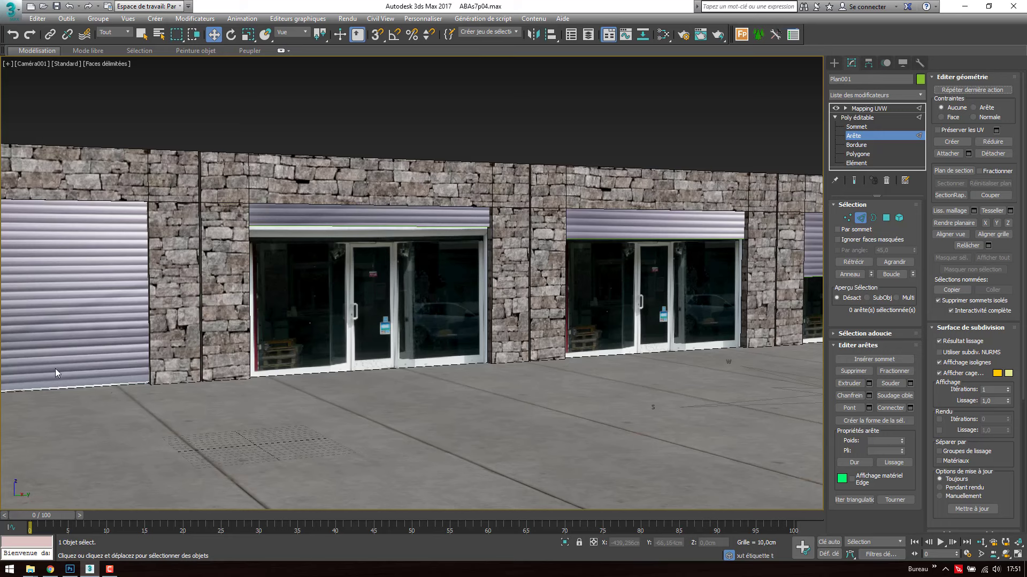
left_click(52, 372)
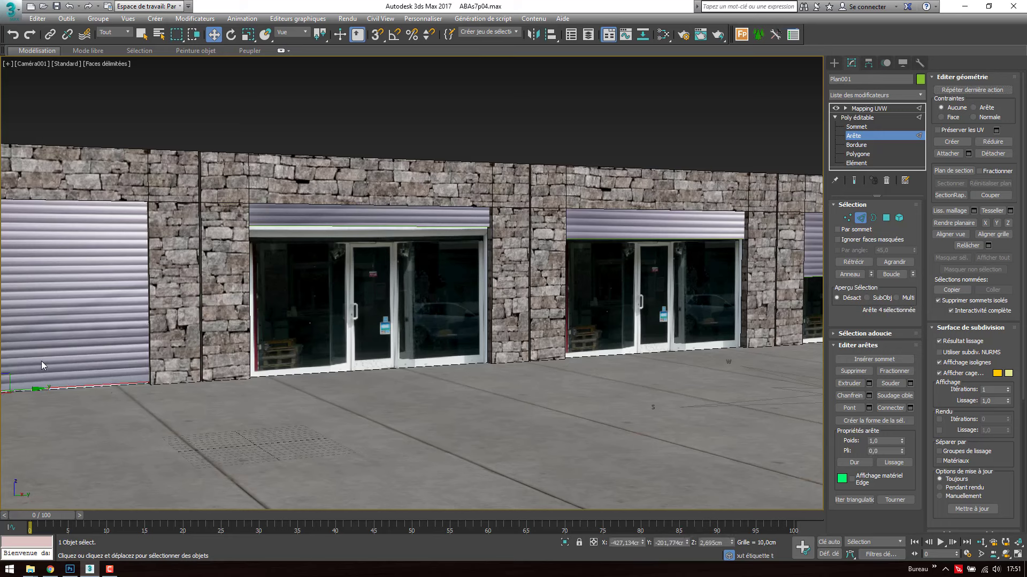
left_click_drag(733, 546, 733, 516)
left_click(855, 181)
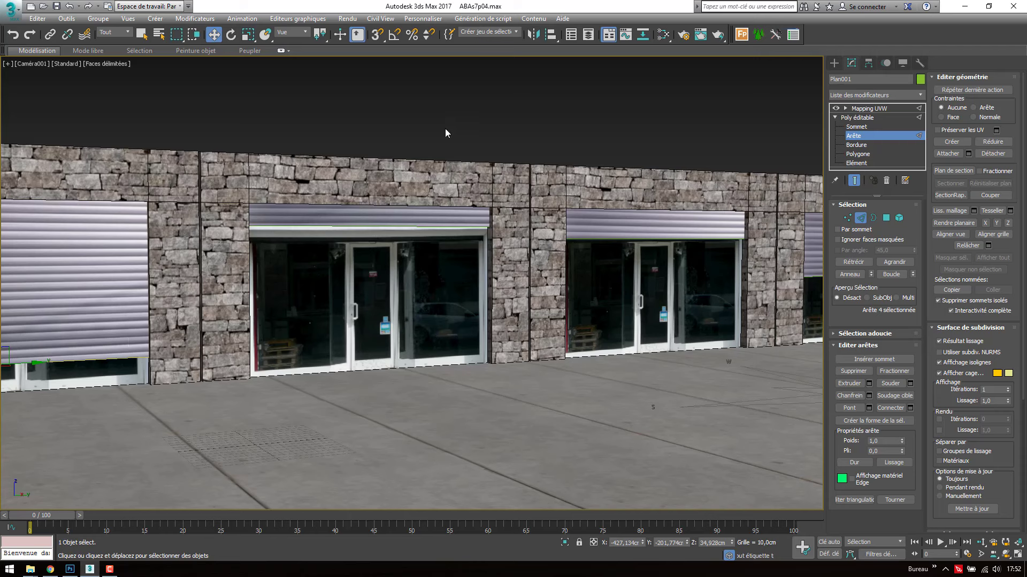
left_click(633, 124)
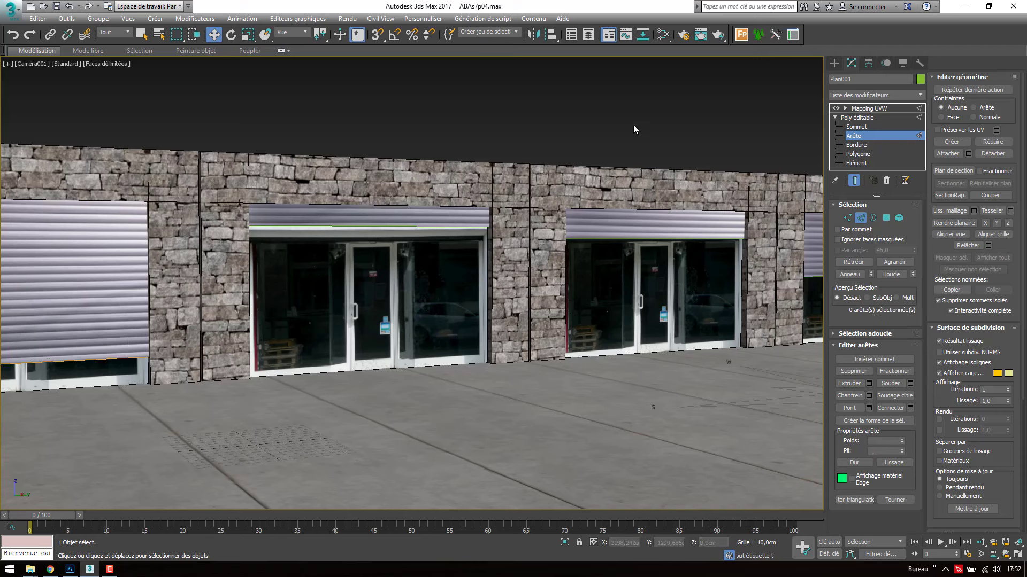
- Create a text spline with AutoGrid enabled on the stone band above the second shopfront
left_click(834, 63)
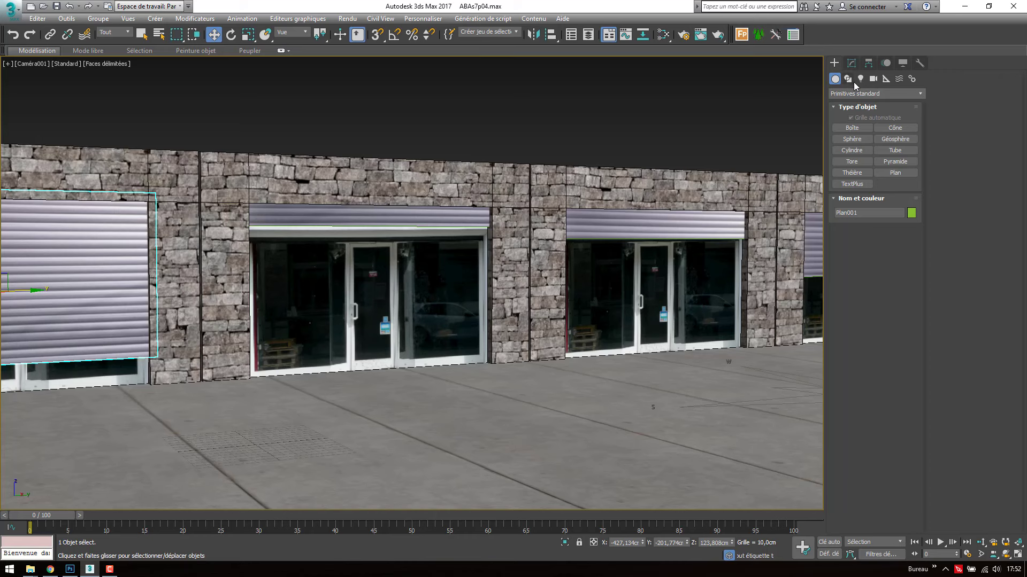
left_click(848, 79)
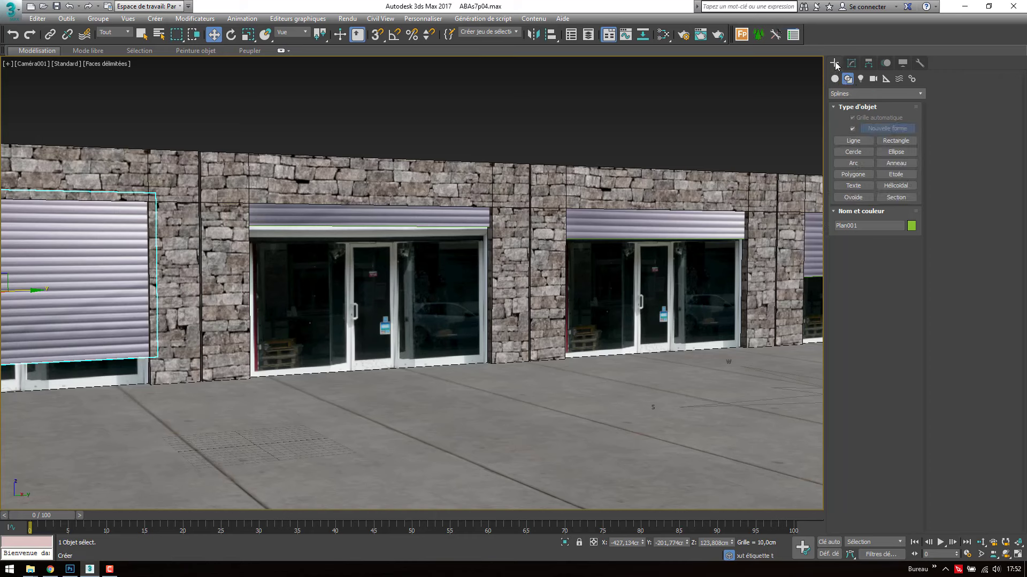
left_click(853, 188)
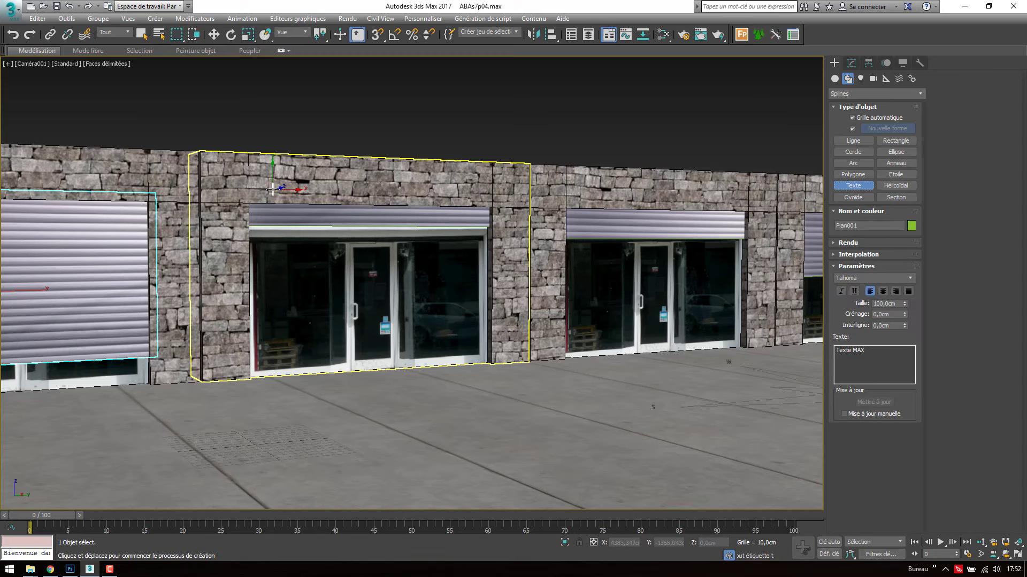
left_click(358, 196)
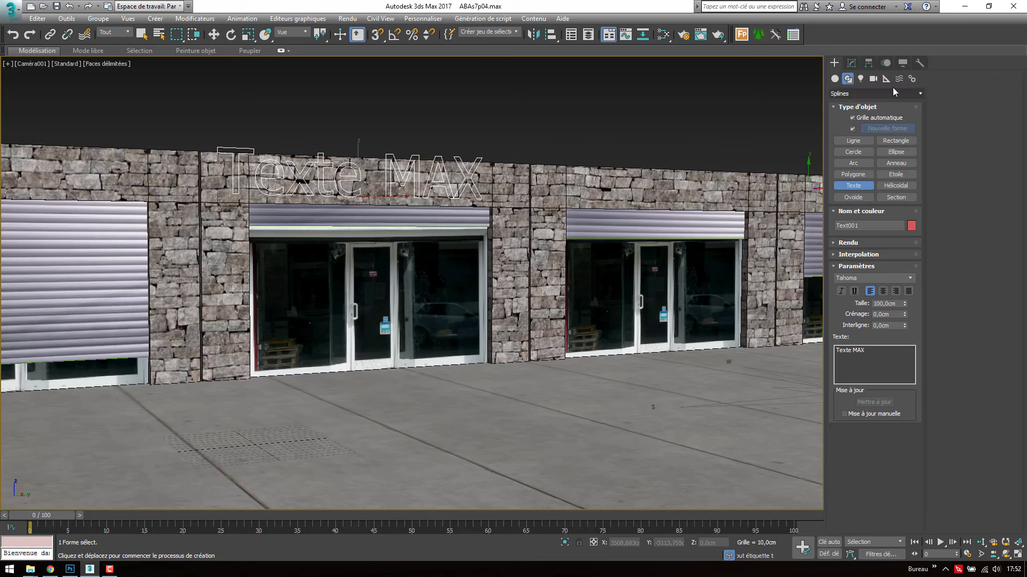
- Change the sign's wording to MR. ROBOT
left_click(852, 64)
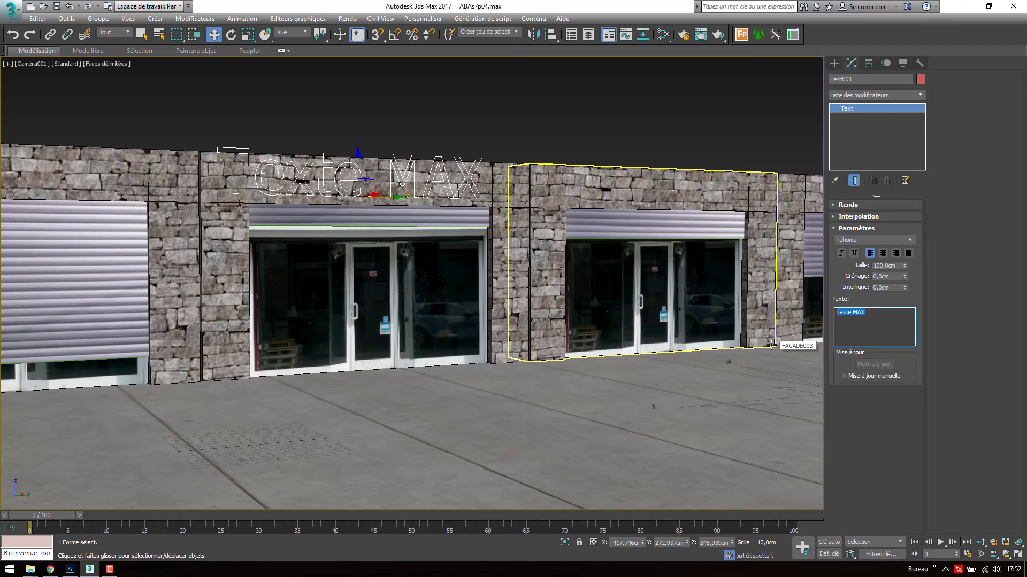
type("MR. R")
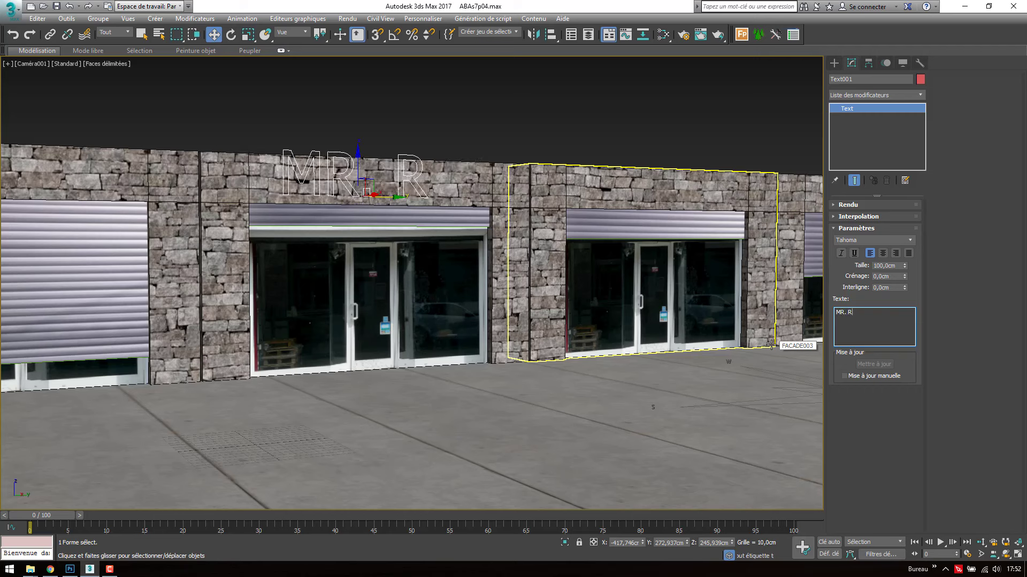
type("OBOT")
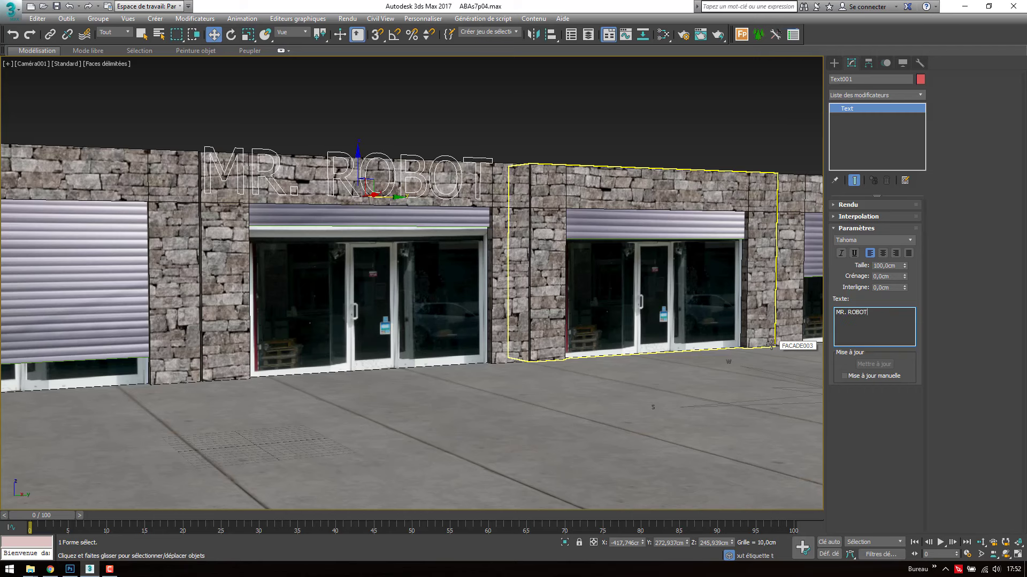
- Set the MR. ROBOT sign text's font to Times New Roman Gras
left_click(909, 241)
left_click(890, 242)
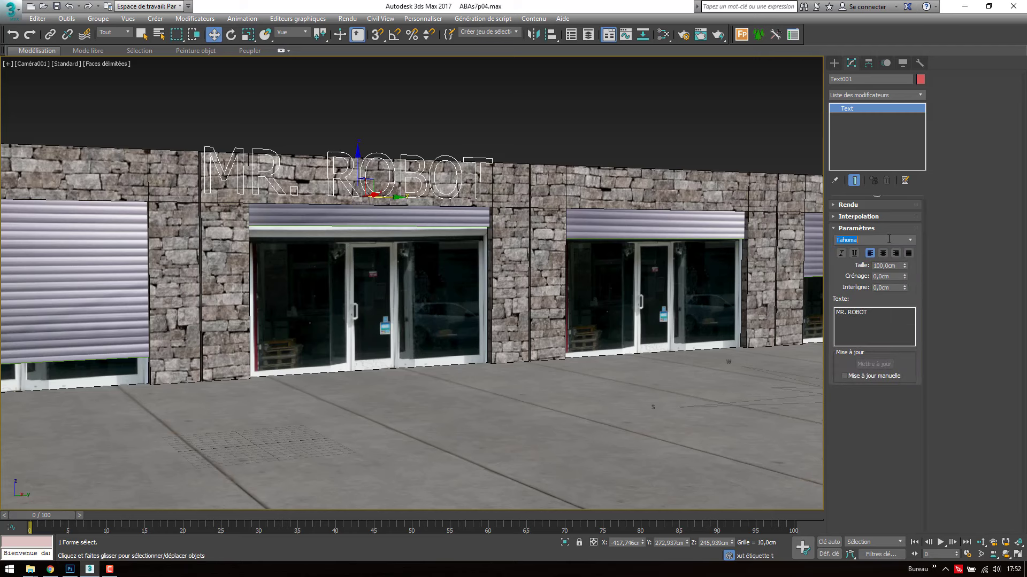
key("Down")
key("Down")
key("Down")
key("Down")
key("Down")
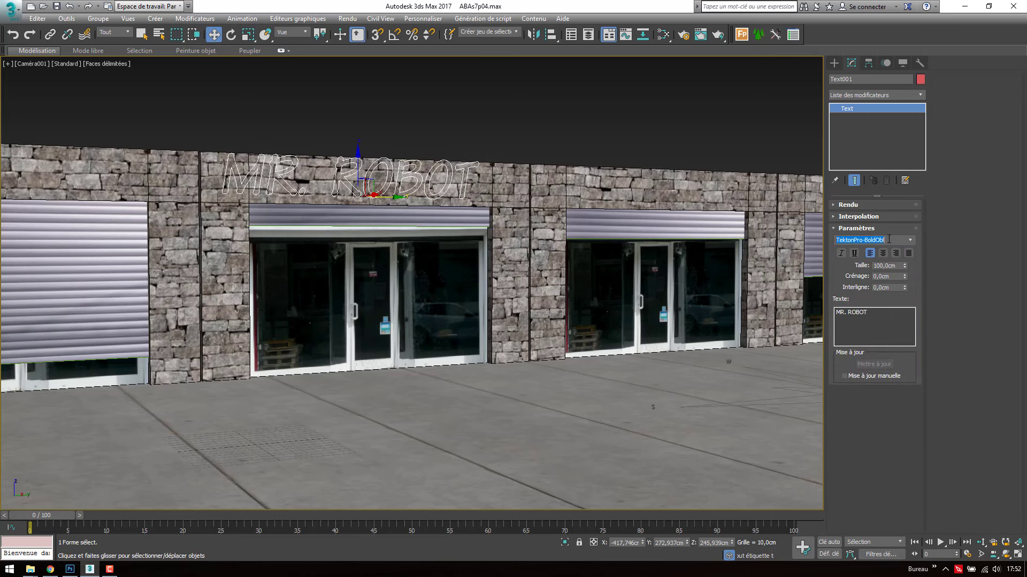
key("Down")
key("Down")
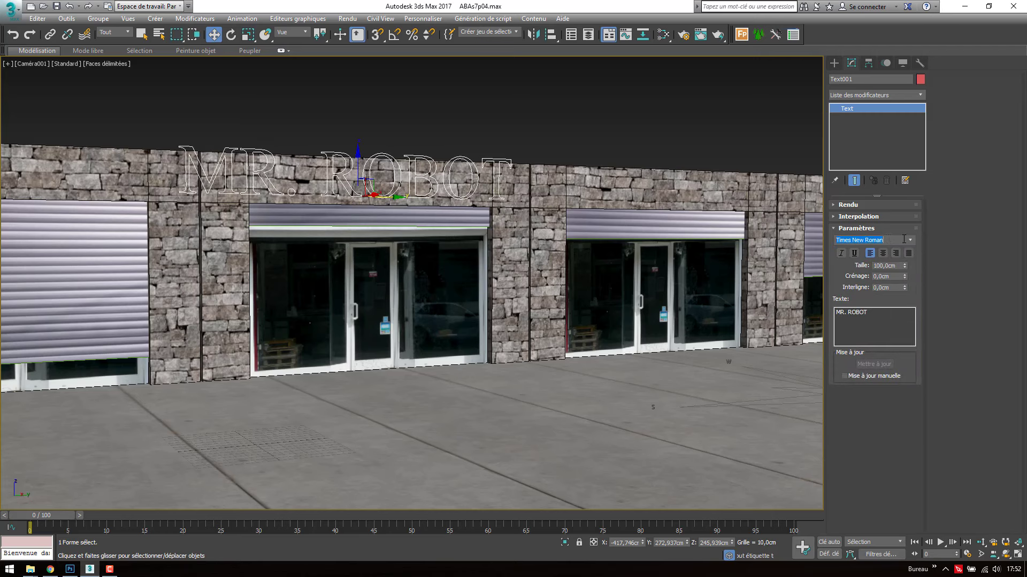
left_click(911, 241)
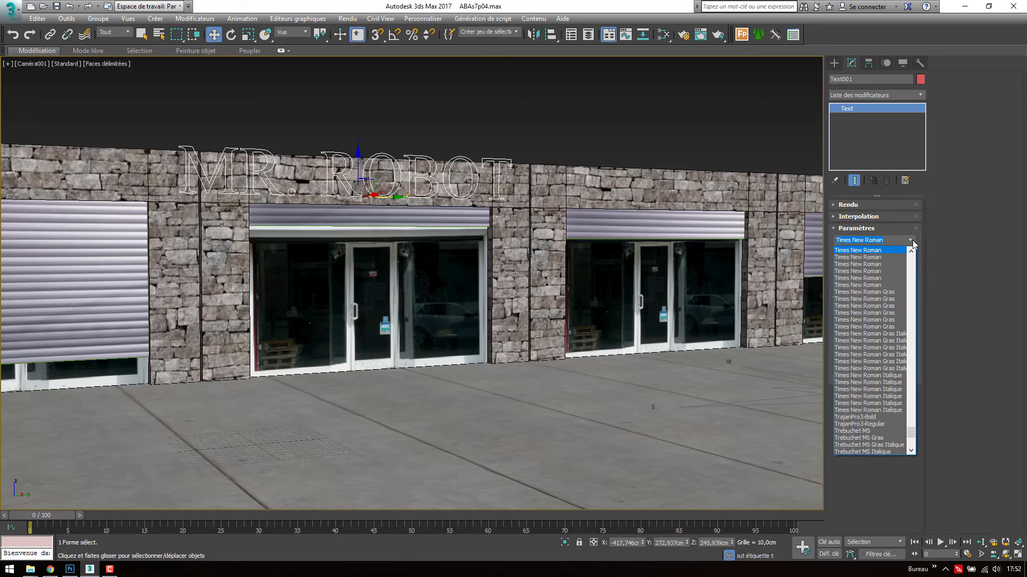
left_click(890, 293)
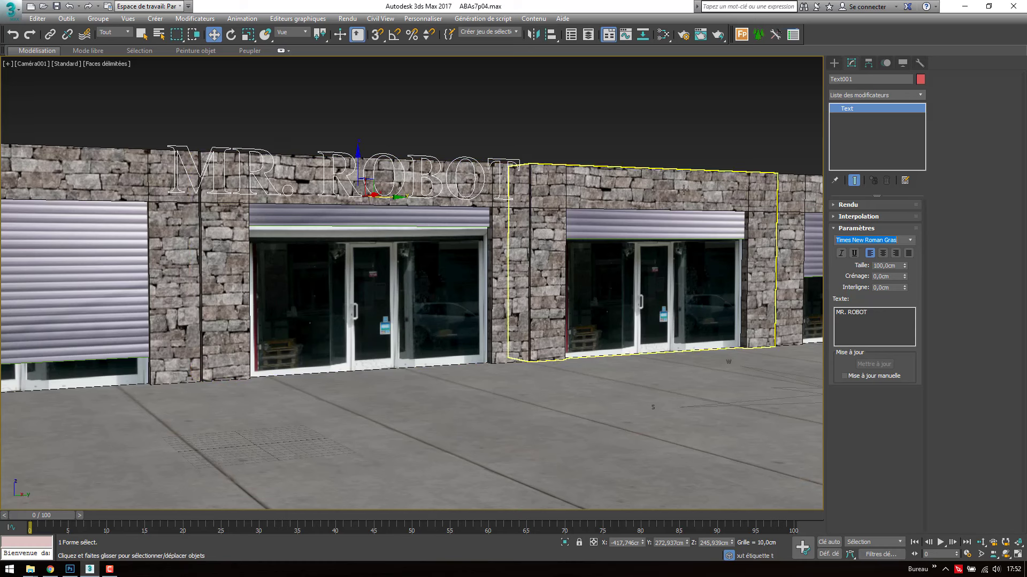
- Reduce the sign text's size to about 70 cm and centre it above the second shopfront at Y about 301 cm
left_click_drag(906, 272, 905, 289)
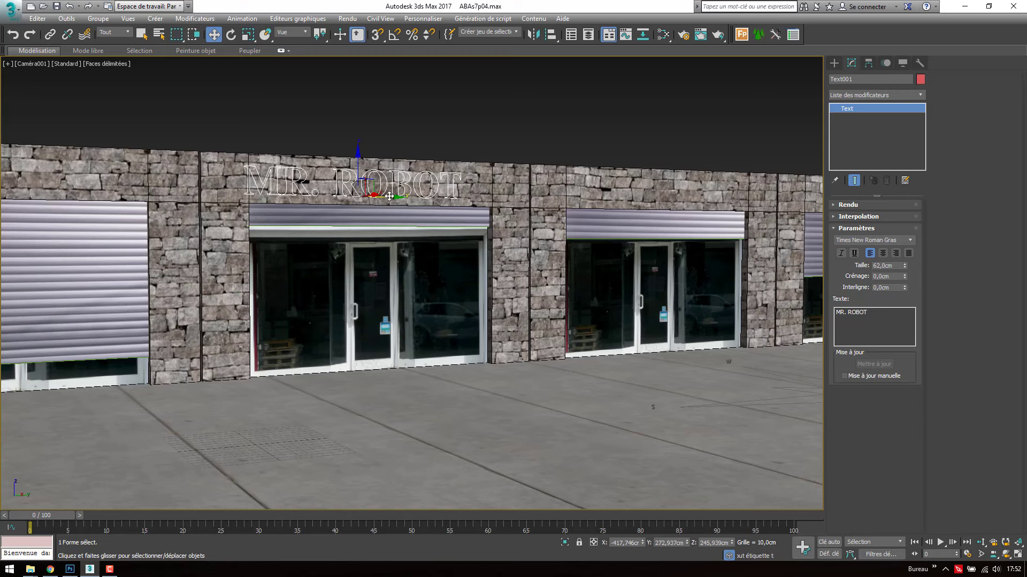
left_click_drag(394, 199, 410, 201)
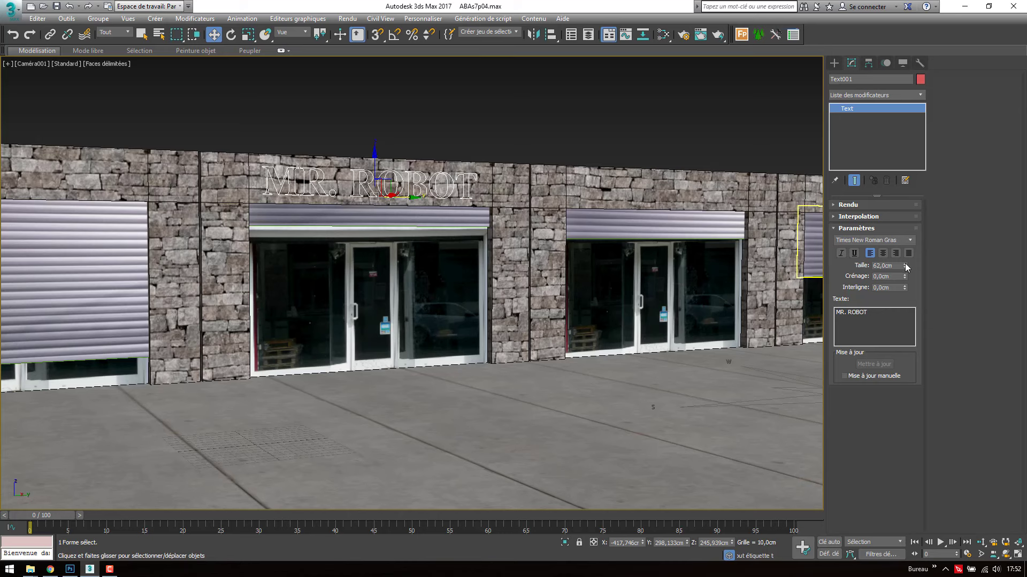
left_click_drag(906, 268, 906, 257)
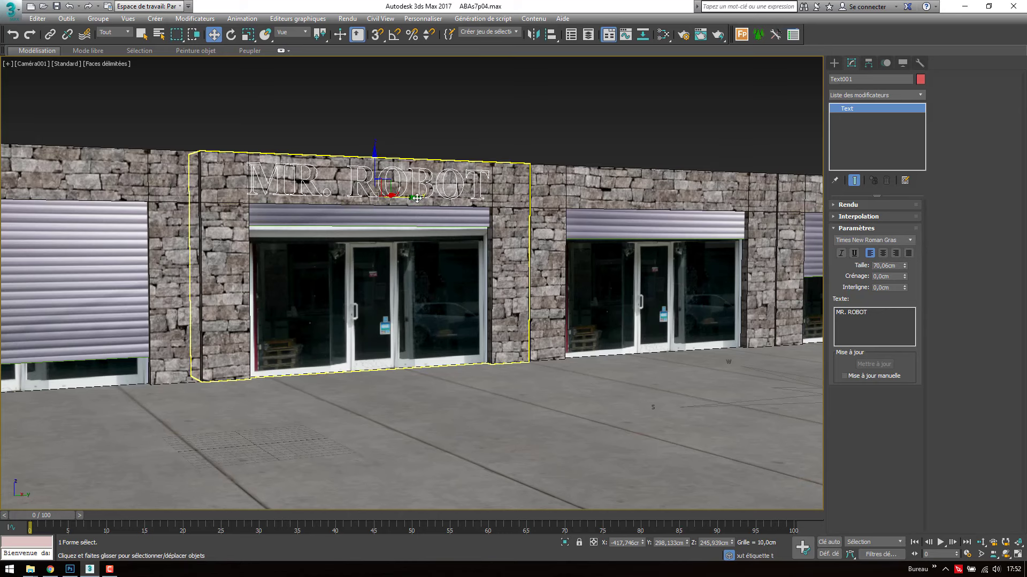
left_click_drag(411, 199, 414, 199)
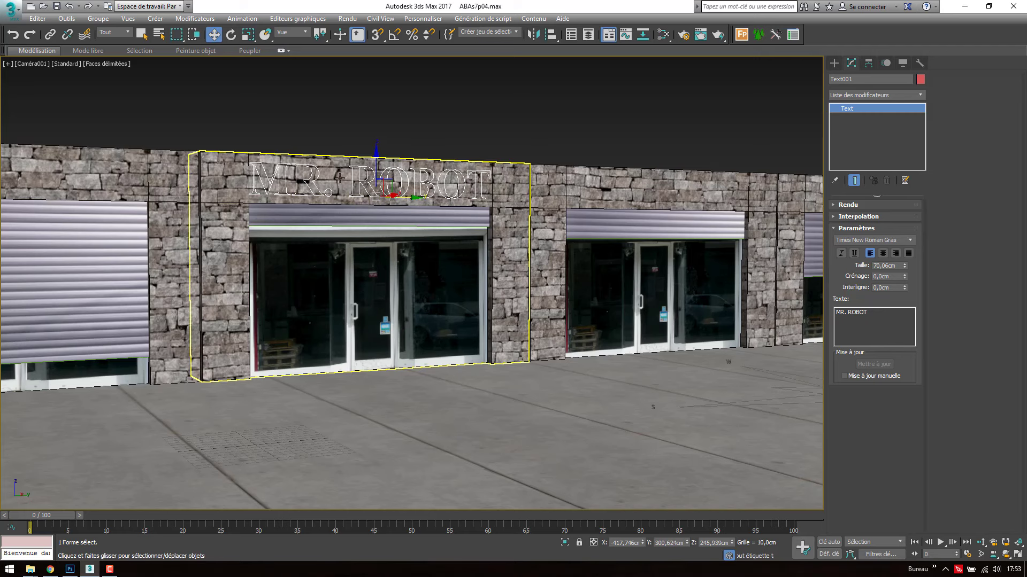
- Add an Extrude modifier to the sign text with an amount of 10 cm
left_click(922, 95)
left_click_drag(922, 118, 916, 197)
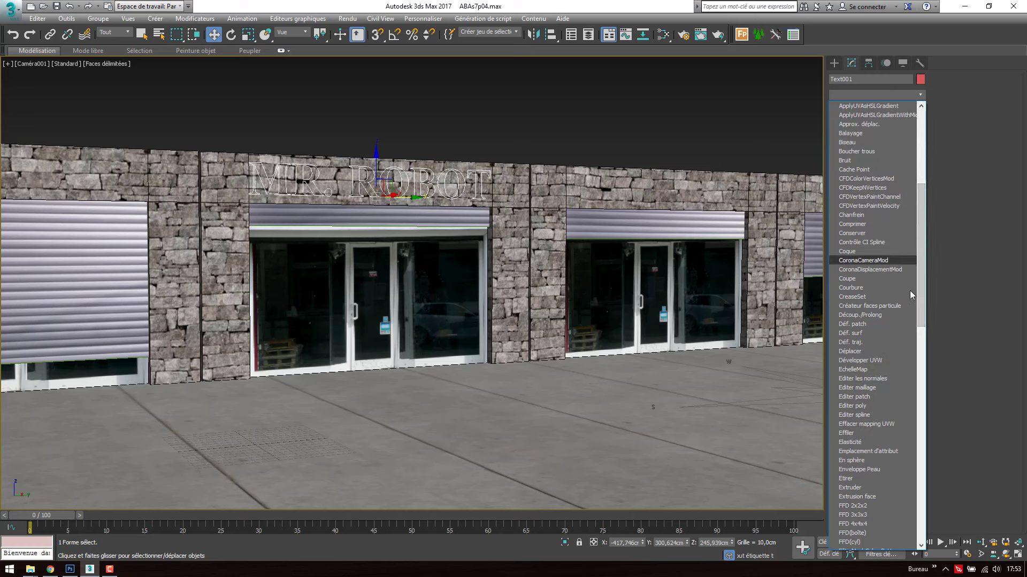
left_click(867, 487)
left_click(893, 220)
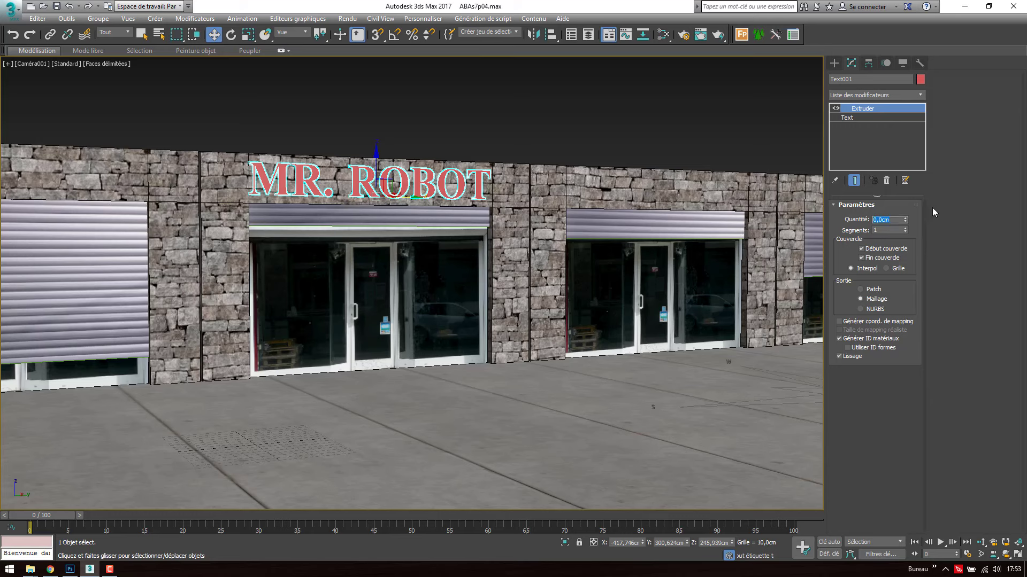
type("10")
key("Return")
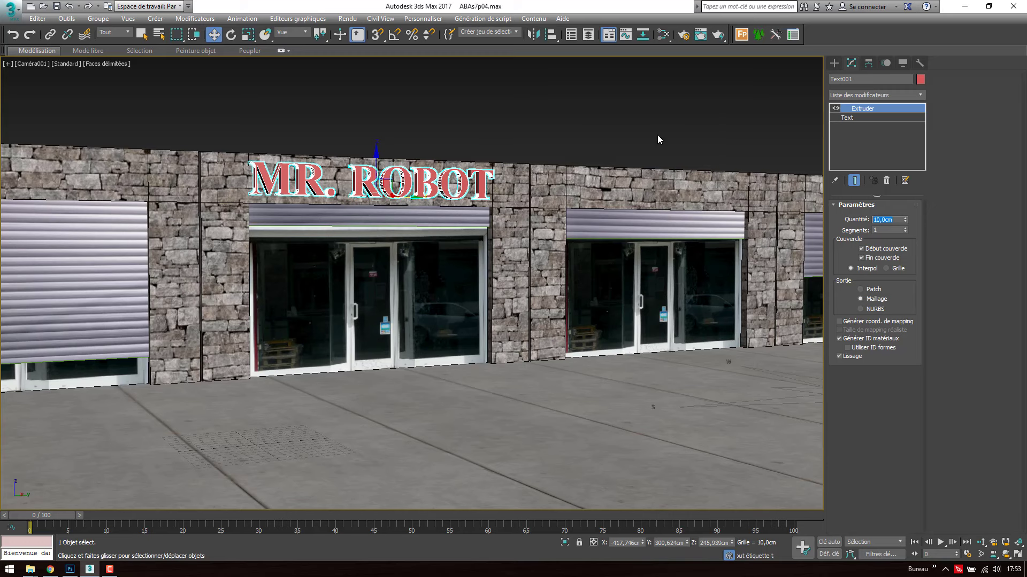
- Clone the extruded sign in place as a copy and remove the Extrude modifier from the clone
right_click(429, 158)
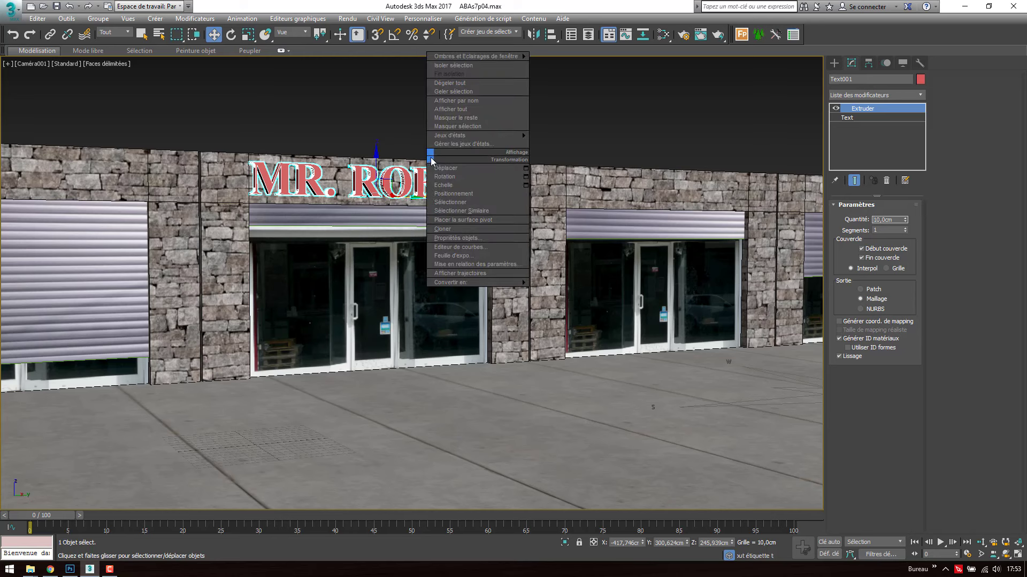
left_click(463, 230)
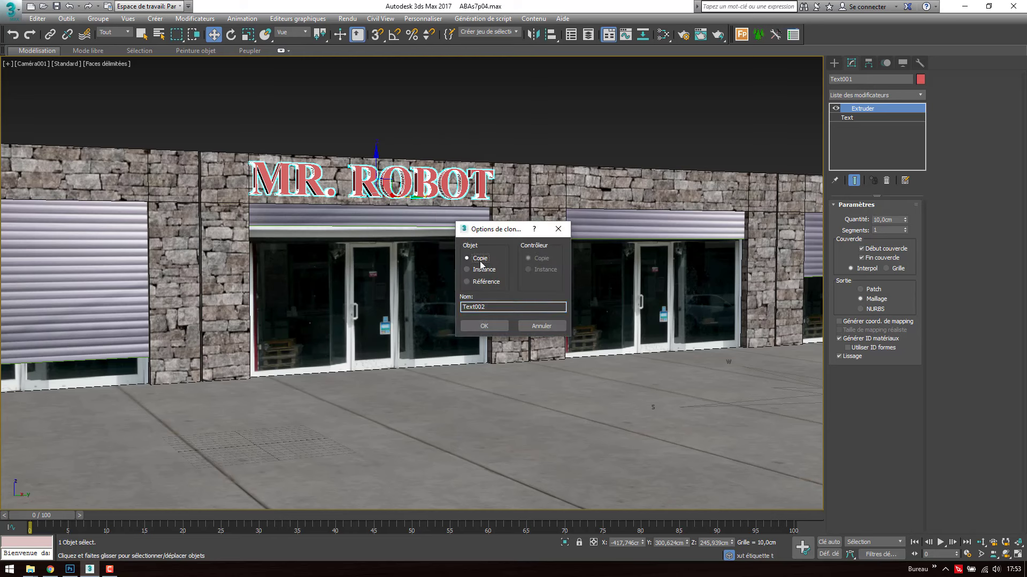
left_click(484, 326)
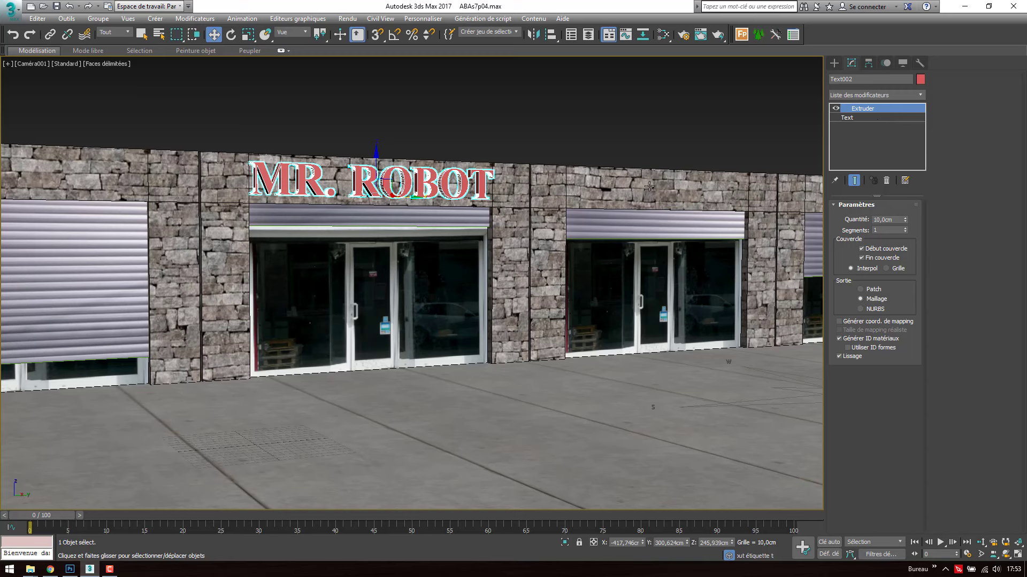
left_click(886, 182)
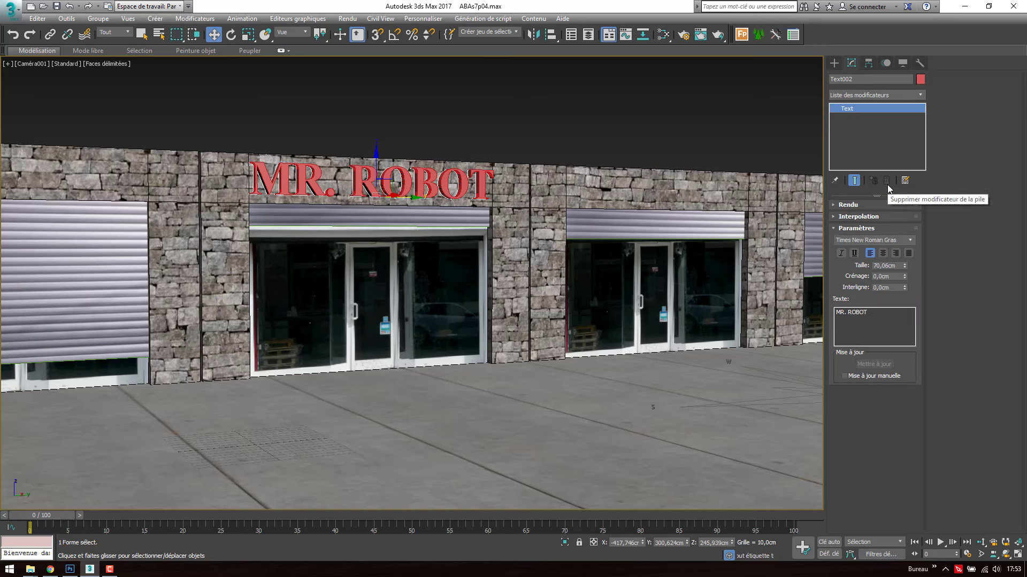
- Enable the cloned text spline's rendering in the viewport and set its radial thickness to 2 cm
left_click(850, 204)
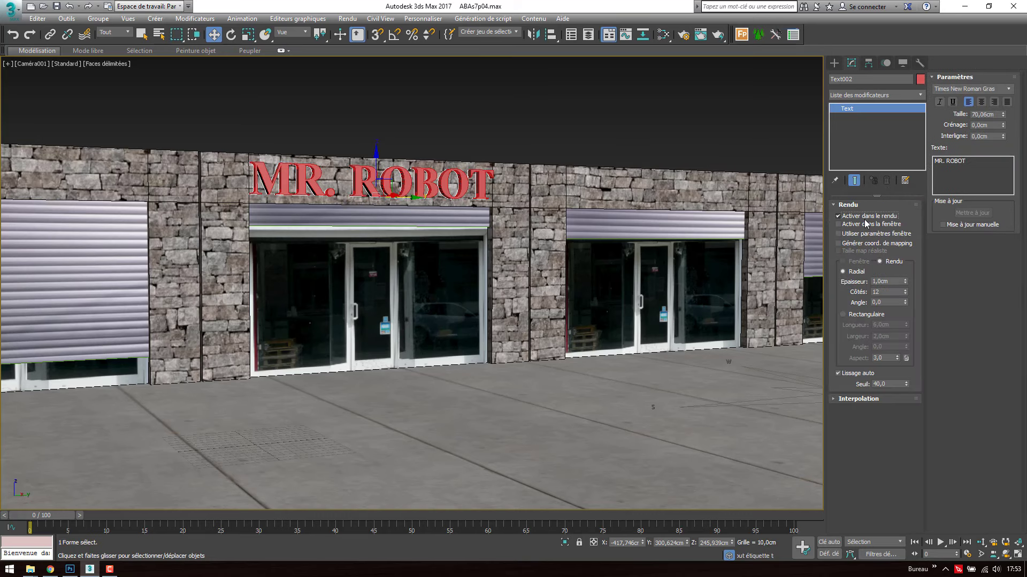
left_click(862, 225)
double_click(888, 282)
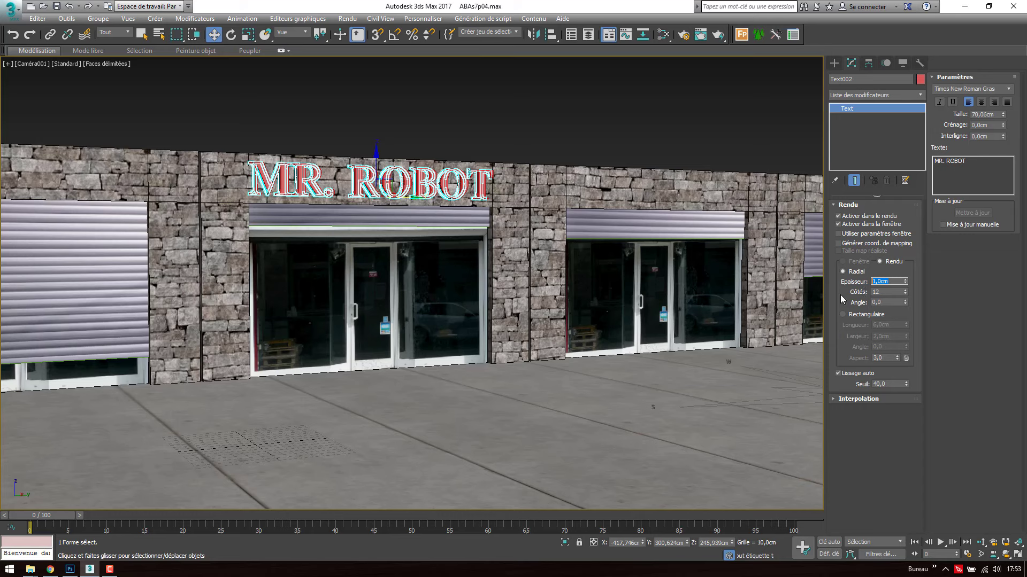
type("2")
key("Return")
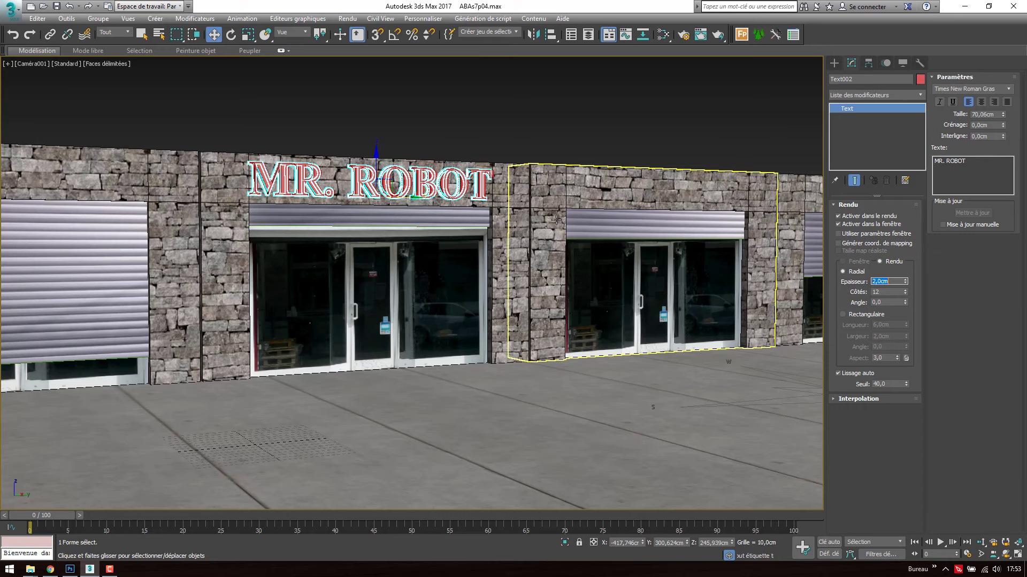
- In the perspective view, offset the outline text 10 cm along X onto the front of the extruded letters
key("p")
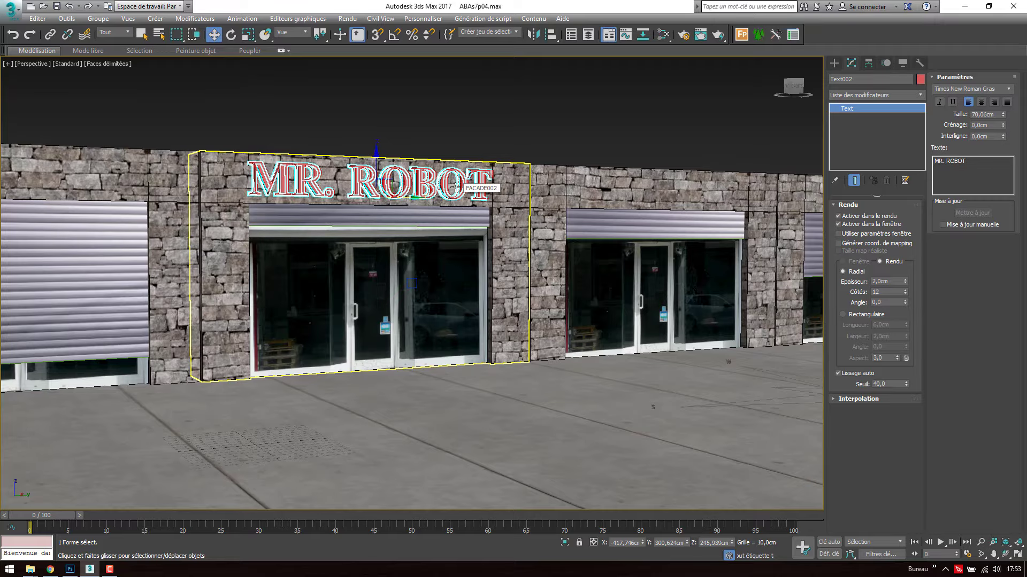
scroll(451, 185, "up", 5)
middle_click_drag(449, 183, 420, 257, "alt")
scroll(421, 258, "up", 10)
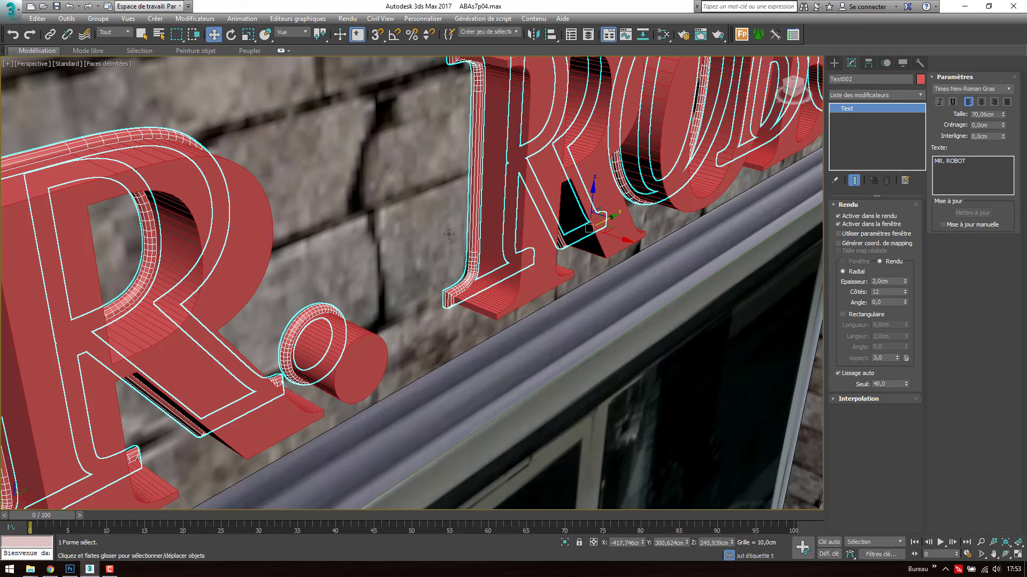
left_click(593, 543)
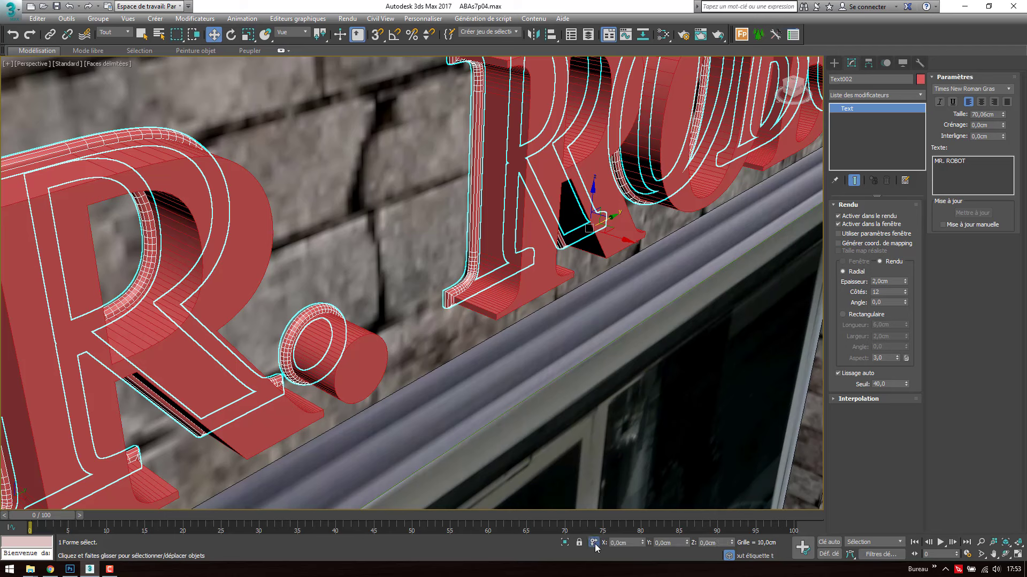
left_click(629, 544)
type("10")
key("Return")
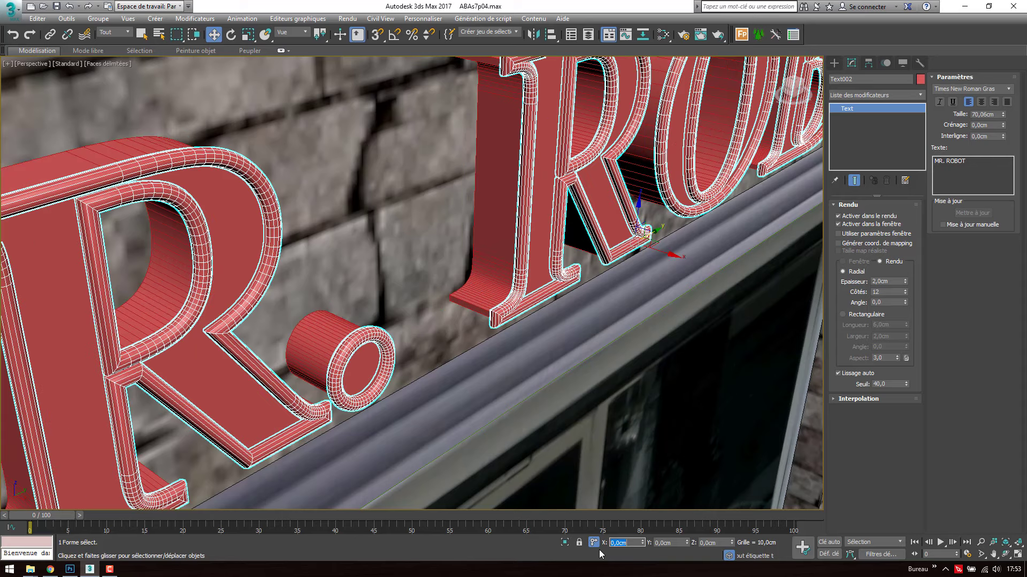
- Open the Slate Material Editor with the outline text still selected
type("m")
middle_click_drag(572, 314, 573, 313, "alt")
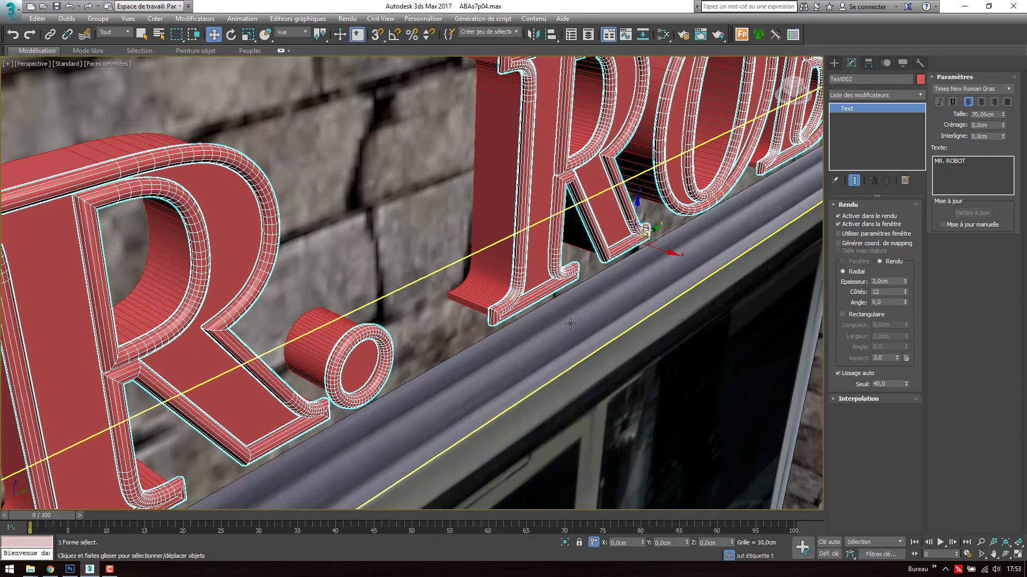
key("m")
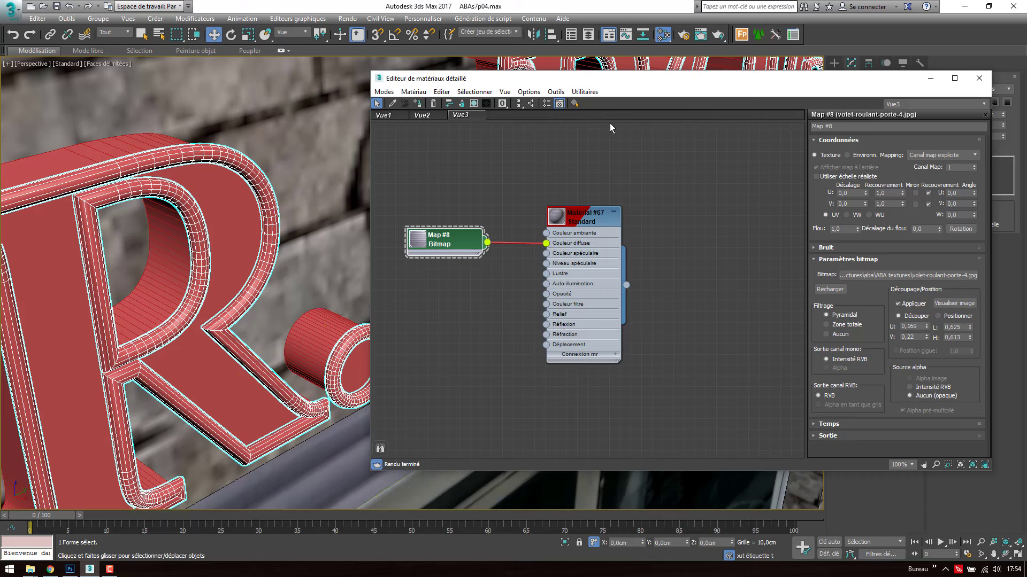
right_click(634, 113)
left_click(657, 116)
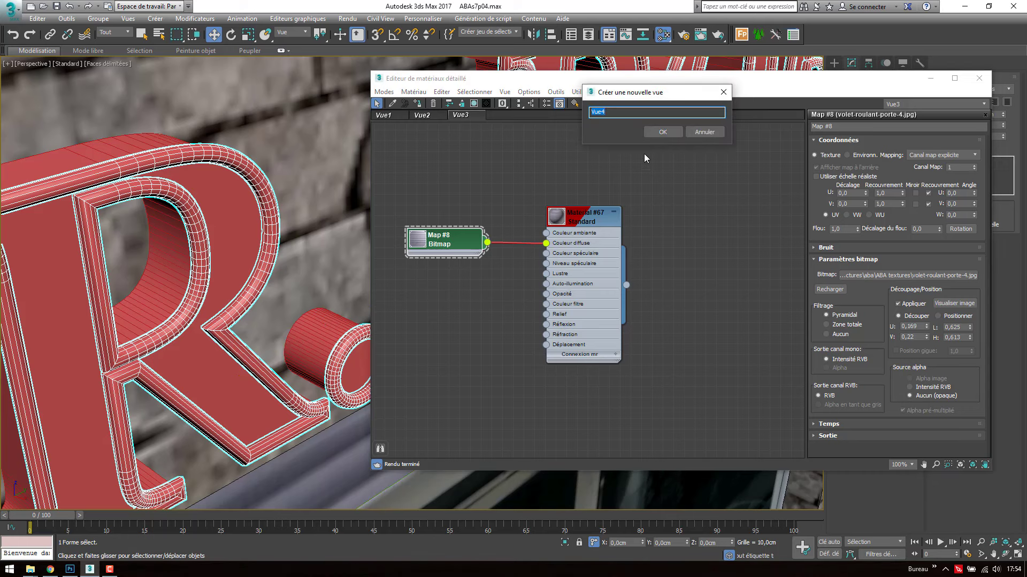
left_click(704, 132)
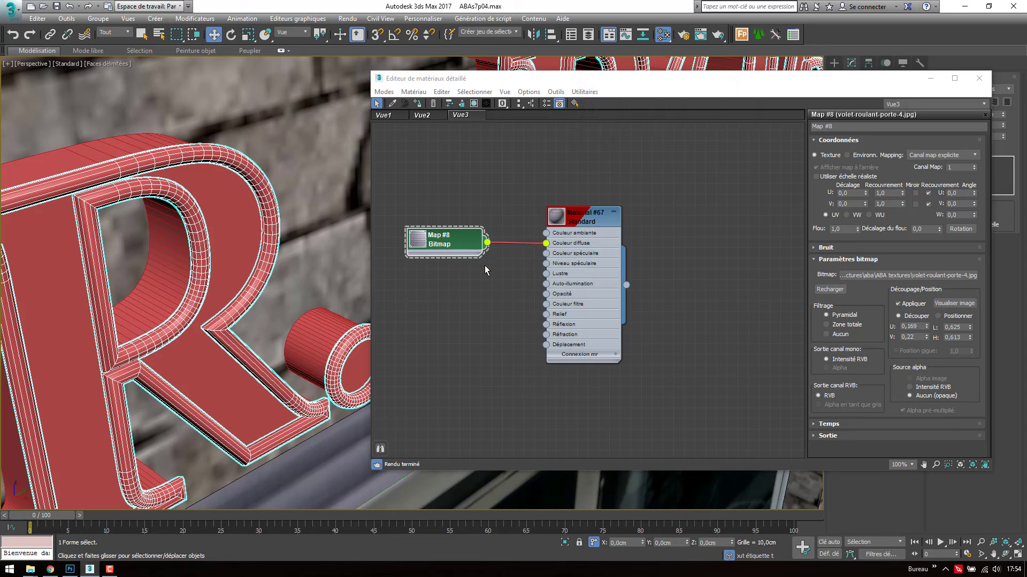
double_click(583, 215)
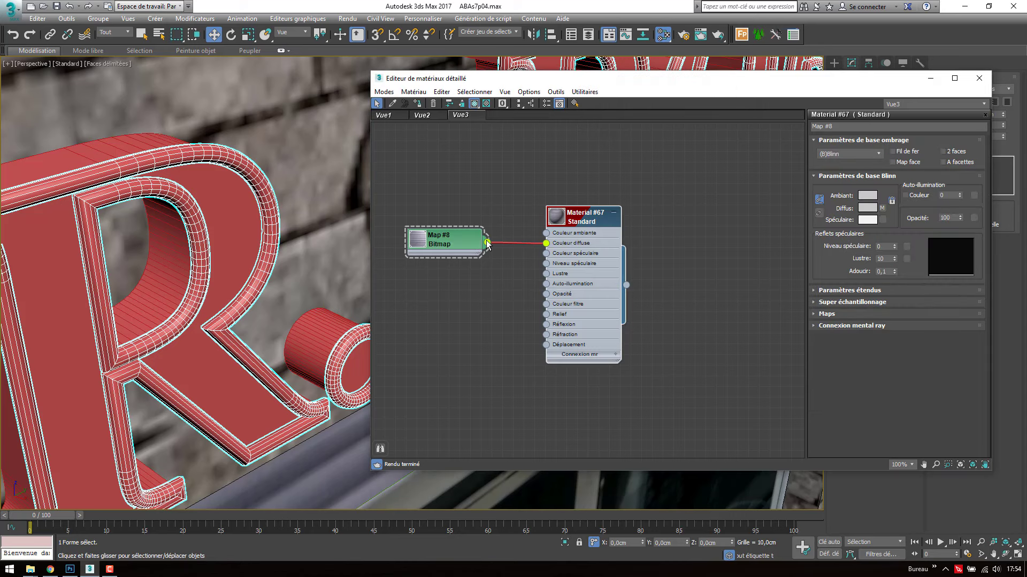
left_click_drag(488, 245, 504, 293)
left_click(518, 261)
left_click(504, 313)
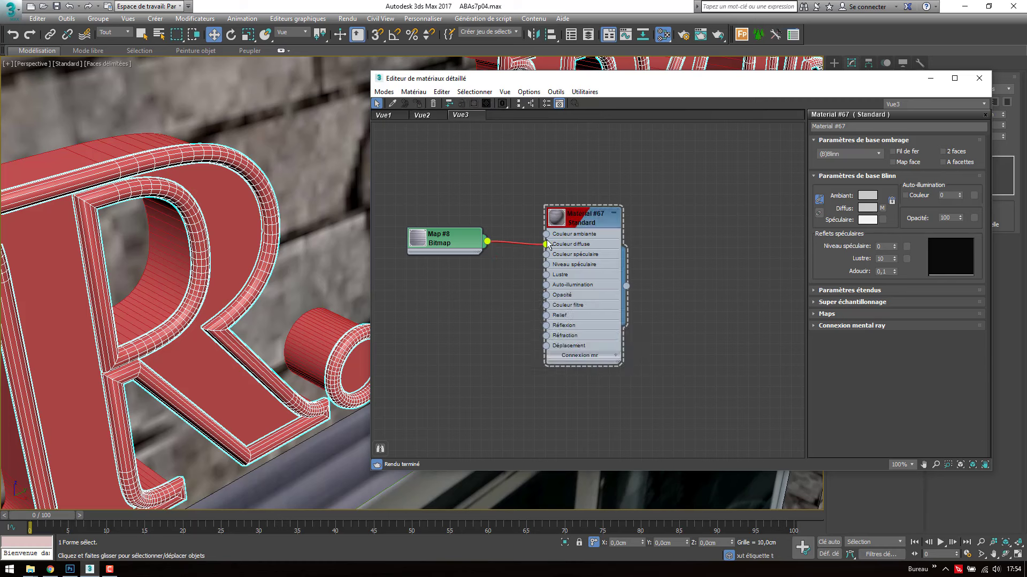
- Add a mental ray Arch & Design material node beside the Standard shutter material in Vue3
right_click(605, 148)
mouse_move(653, 154)
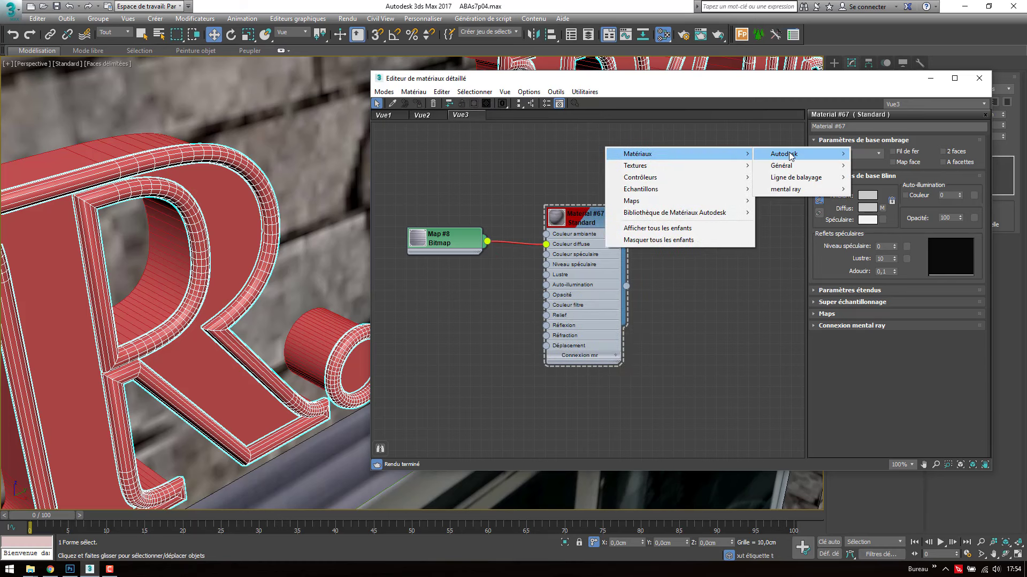
mouse_move(790, 155)
mouse_move(799, 186)
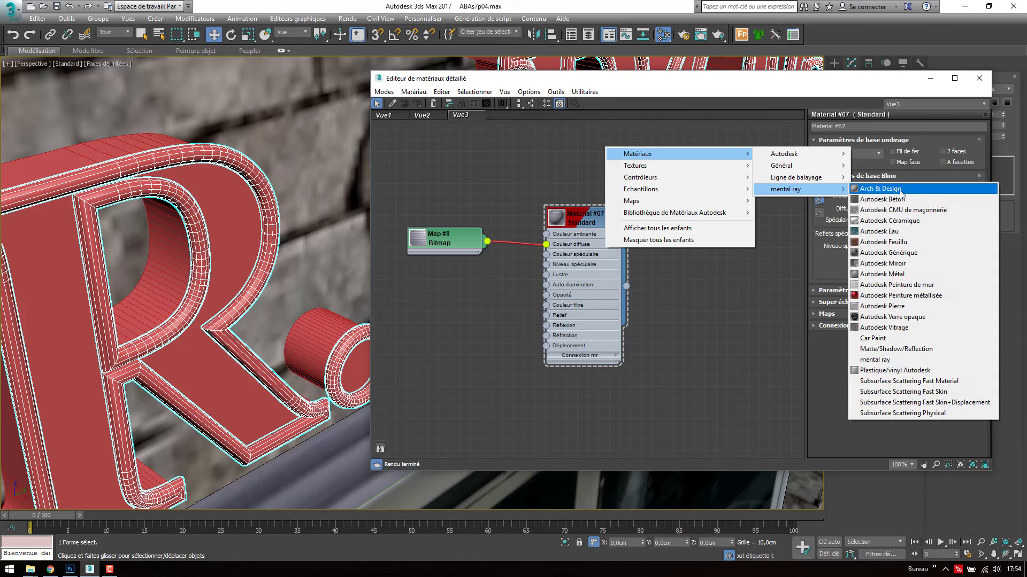
left_click(872, 189)
left_click_drag(621, 140, 696, 140)
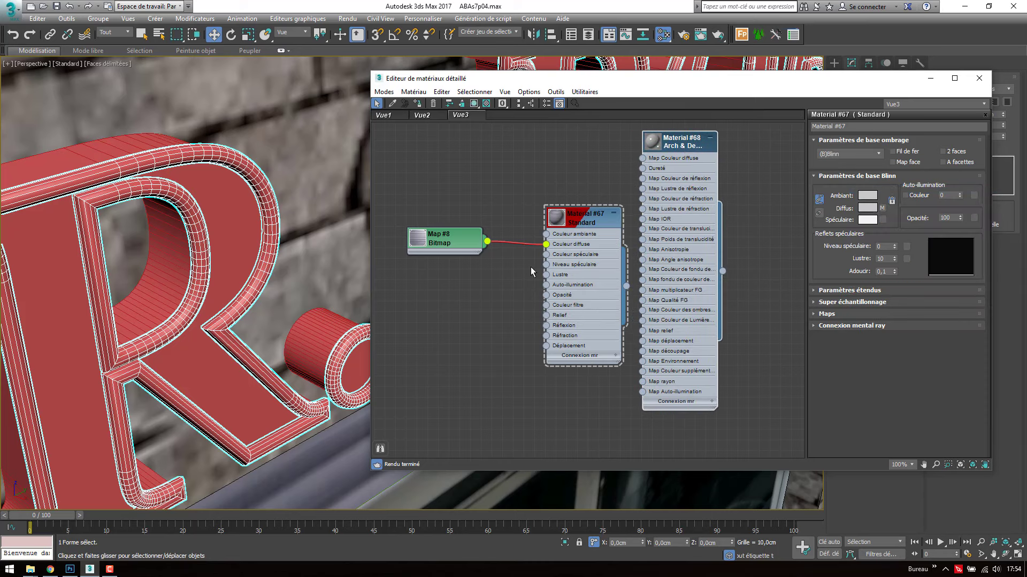
- Connect the shutter bitmap to the Arch & Design material's diffuse colour and bump maps, enlarge its preview and hide its unused slots
left_click_drag(486, 242, 649, 162)
left_click_drag(487, 242, 643, 330)
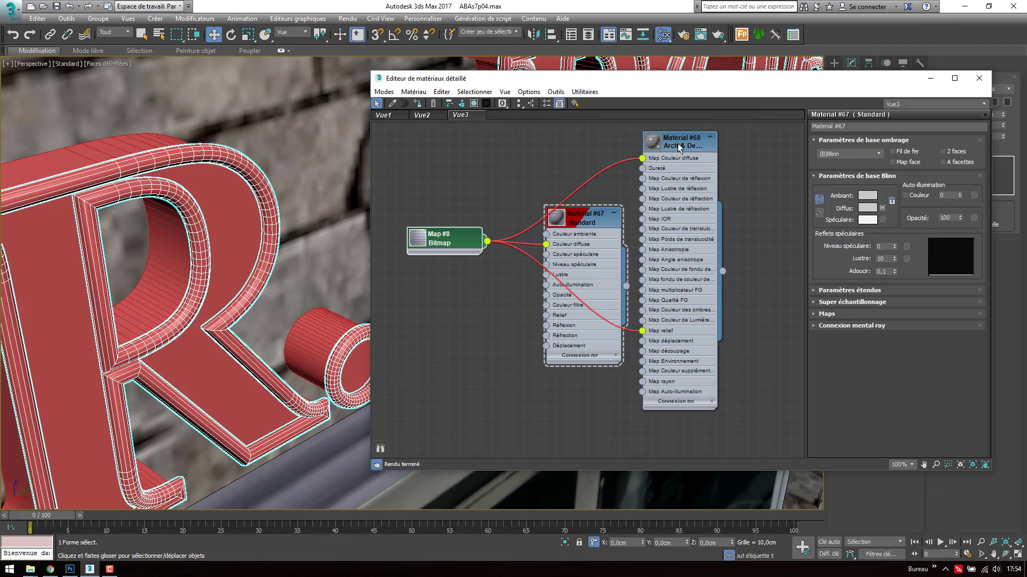
double_click(656, 143)
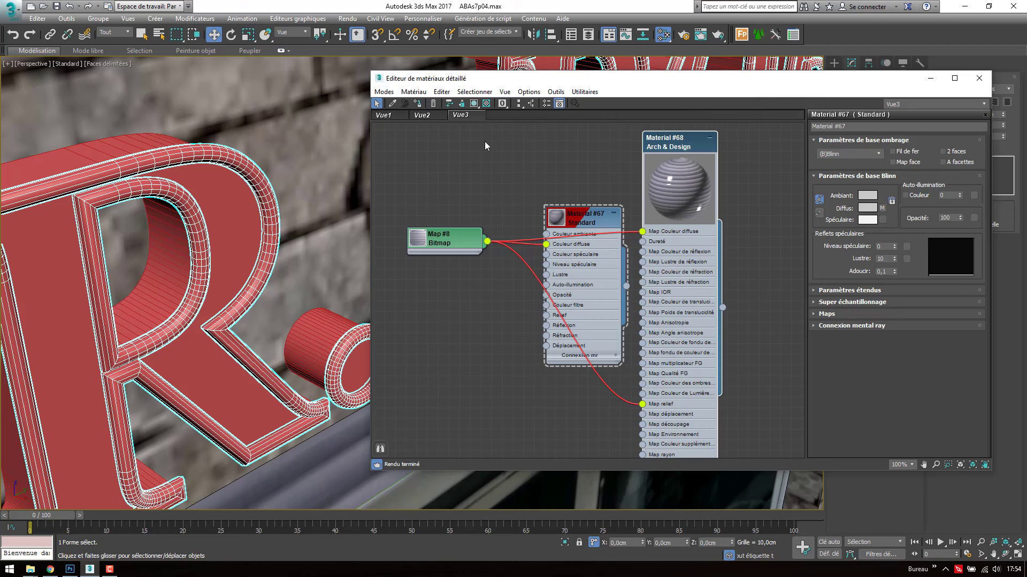
left_click(461, 103)
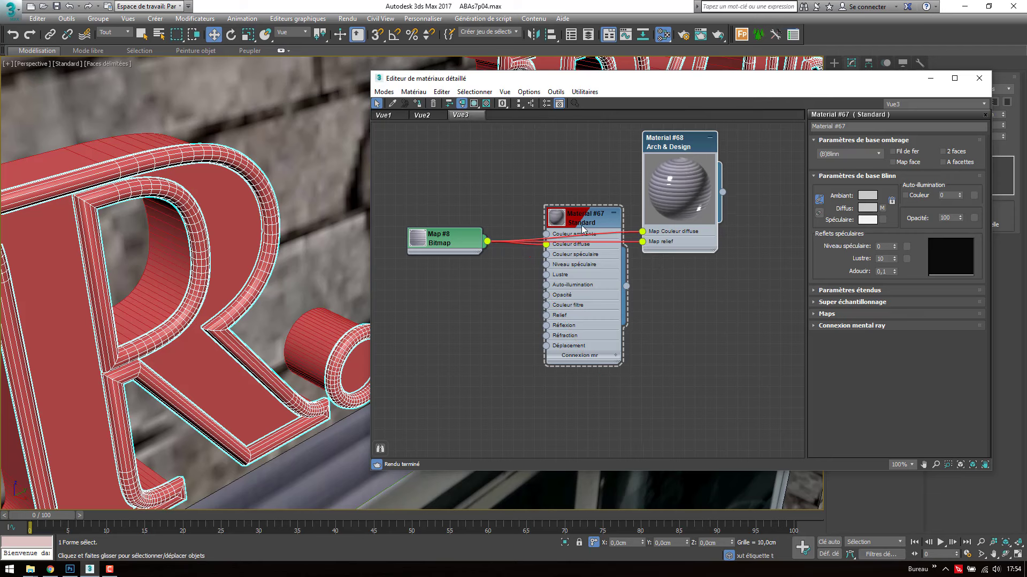
- Delete the Standard shutter material node from Vue3
left_click_drag(582, 227, 545, 172)
key("Delete")
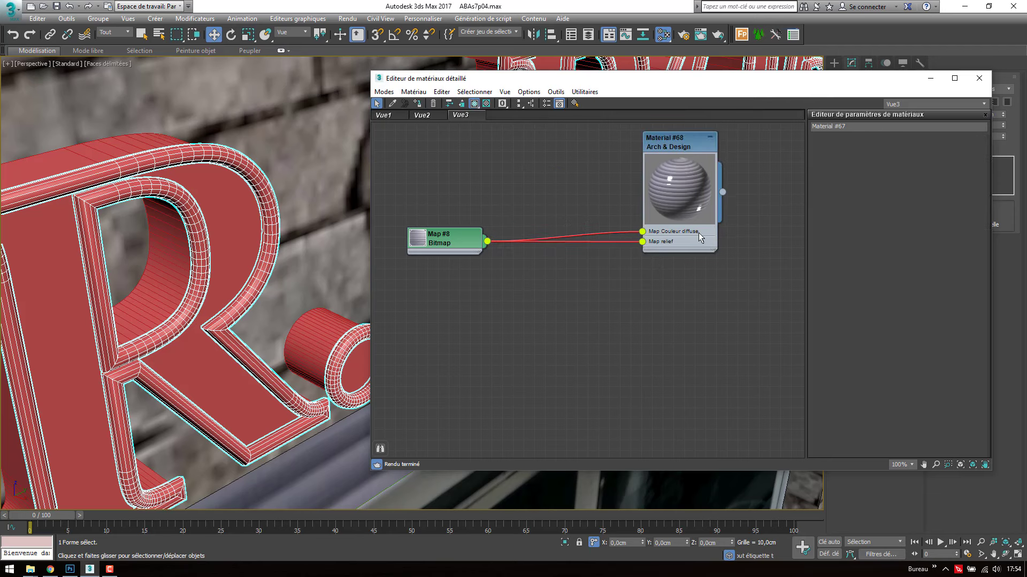
- Select the roller shutter below the sign plus all similar shutters, assign them the Arch & Design material and show its texture in the viewport
left_click(321, 459)
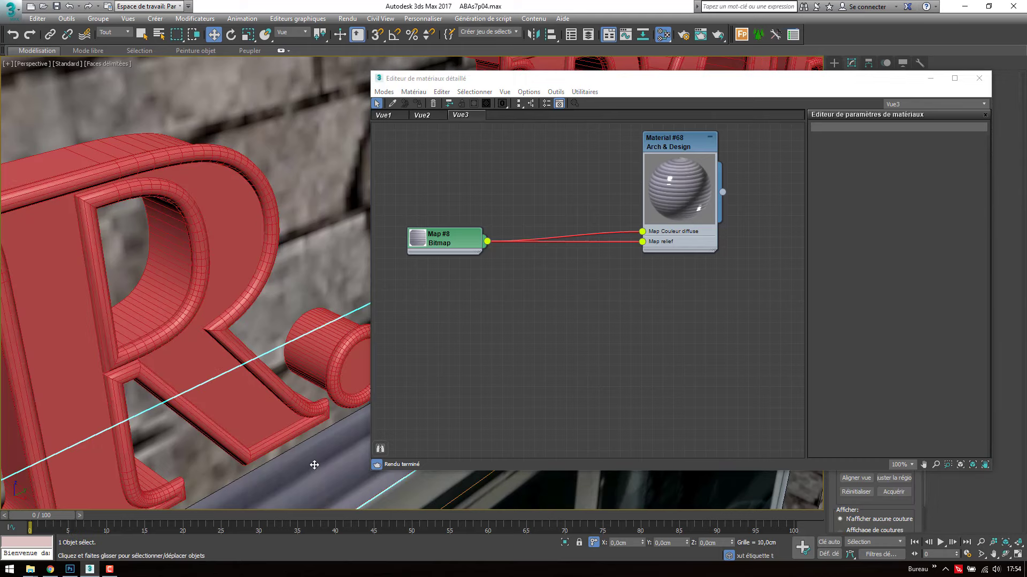
key("z")
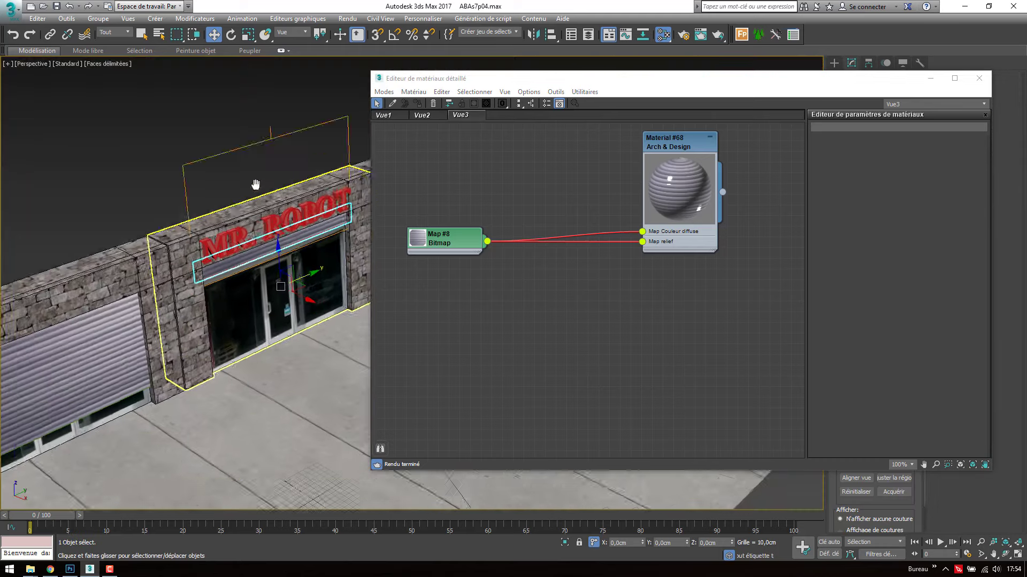
middle_click_drag(246, 237, 246, 233, "alt")
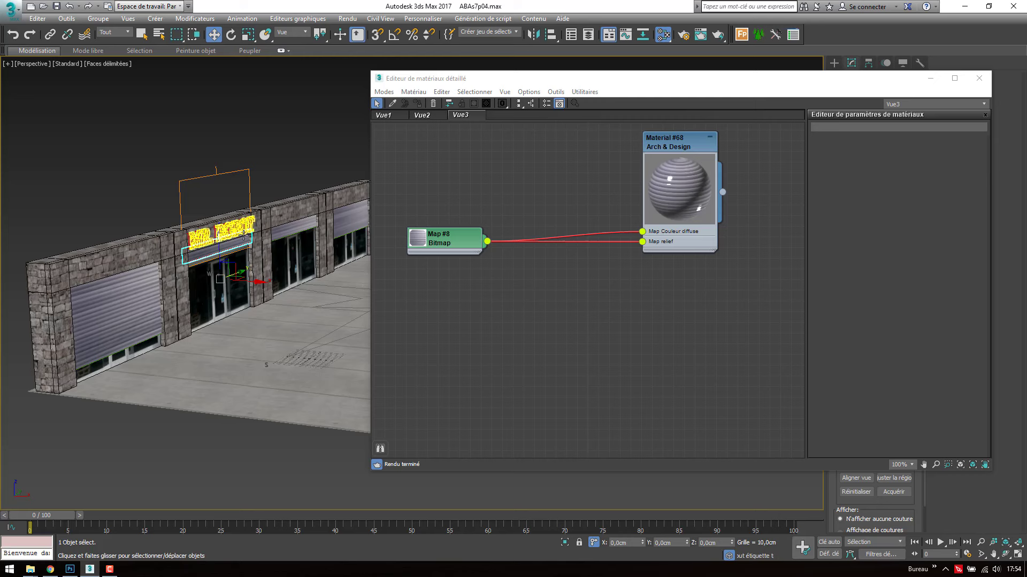
key("ctrl+d")
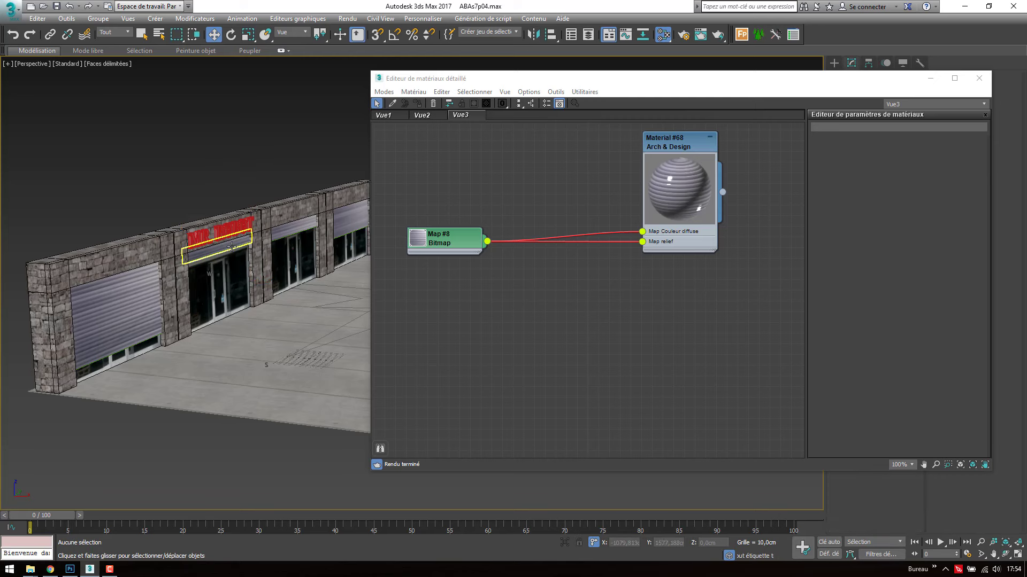
left_click(230, 247)
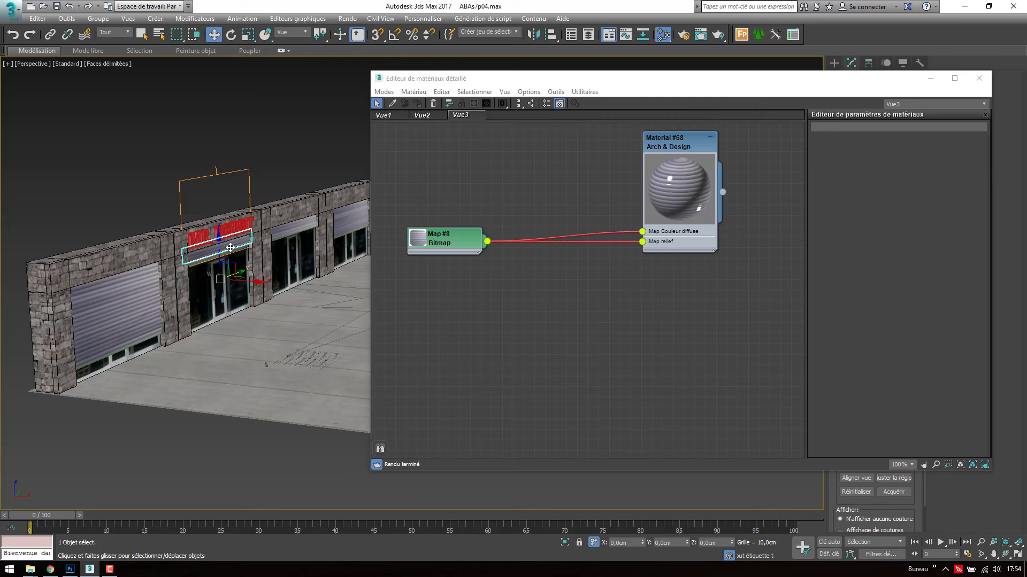
left_click(61, 20)
mouse_move(38, 20)
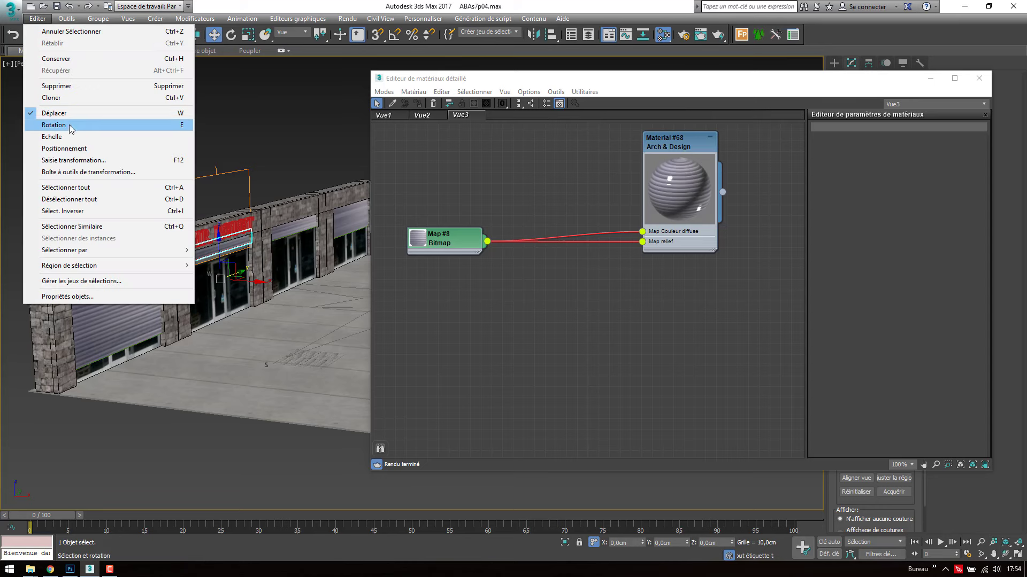
left_click(114, 229)
left_click(681, 143)
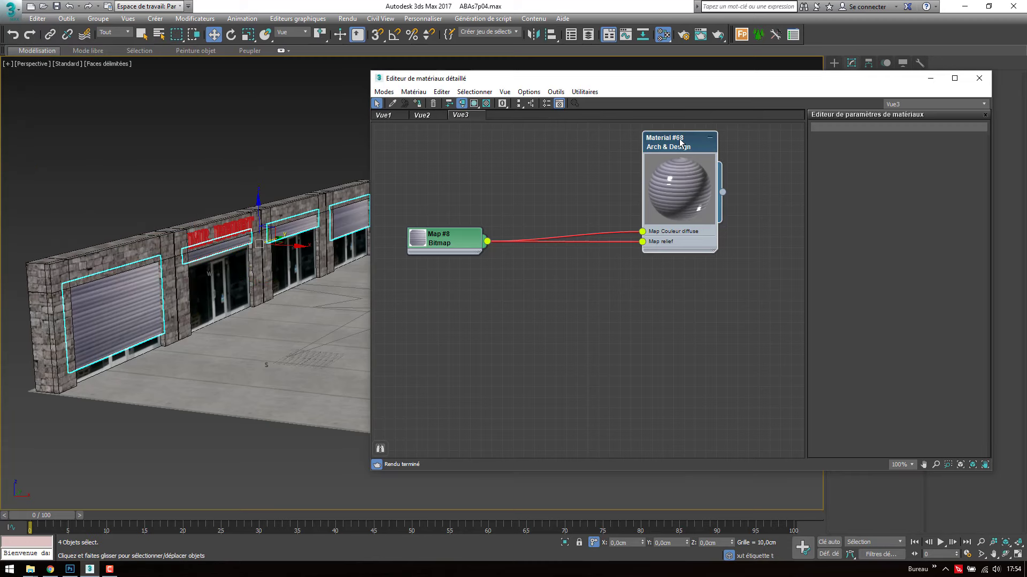
left_click(417, 103)
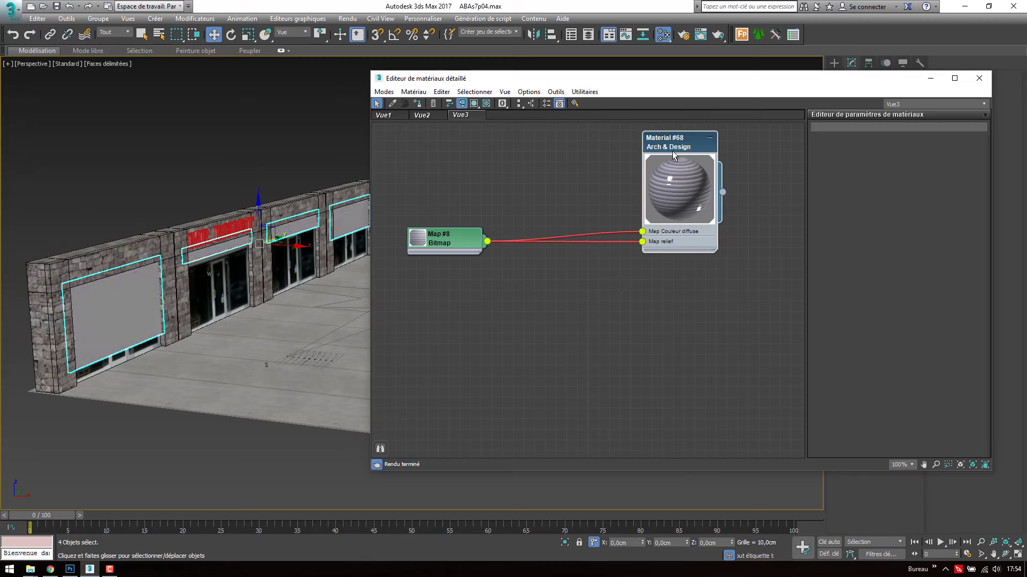
left_click(473, 104)
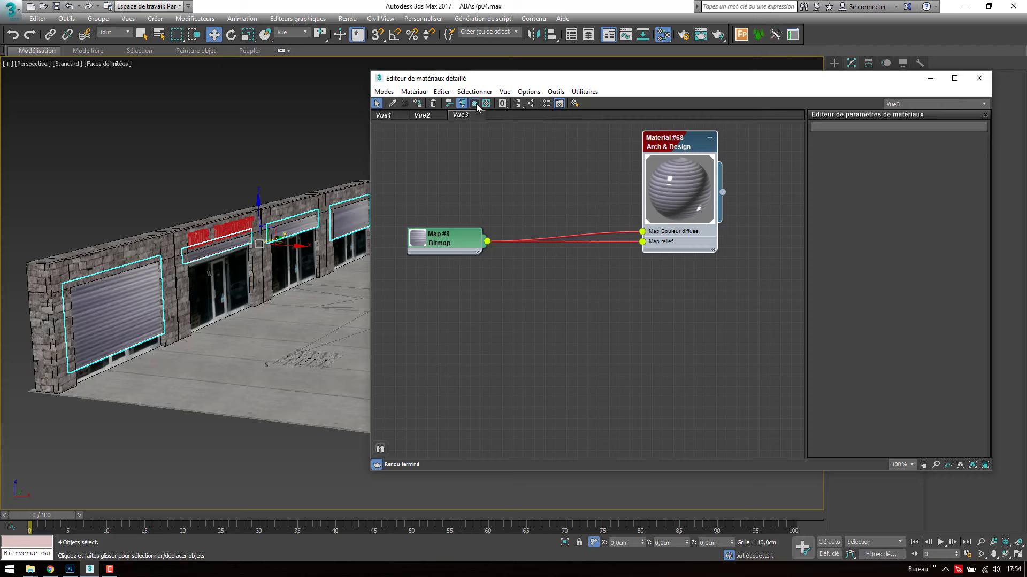
- Set the shutter material's reflection glossiness to 0.5 and its bump amount to 1.0
double_click(671, 149)
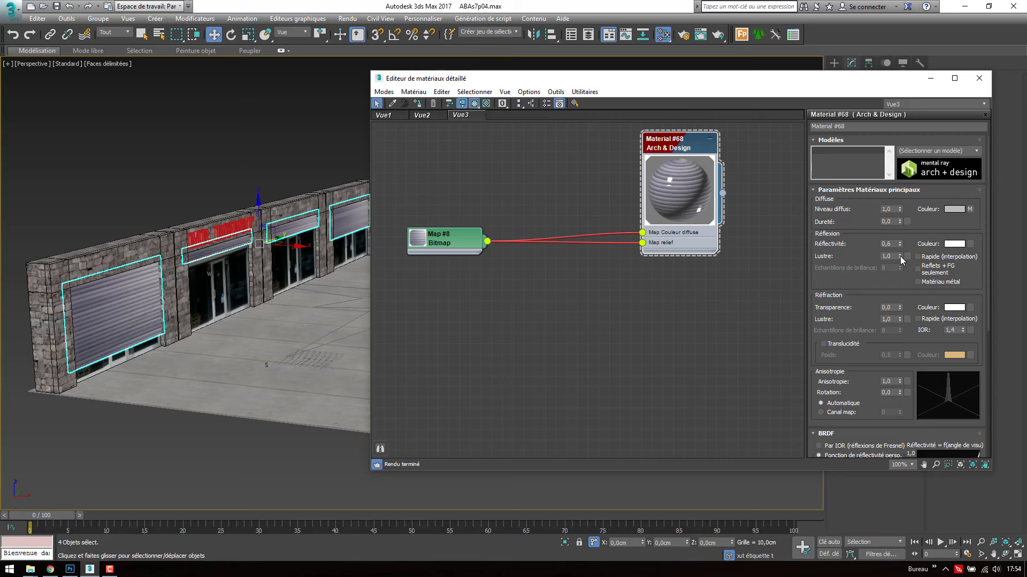
left_click_drag(902, 259, 902, 273)
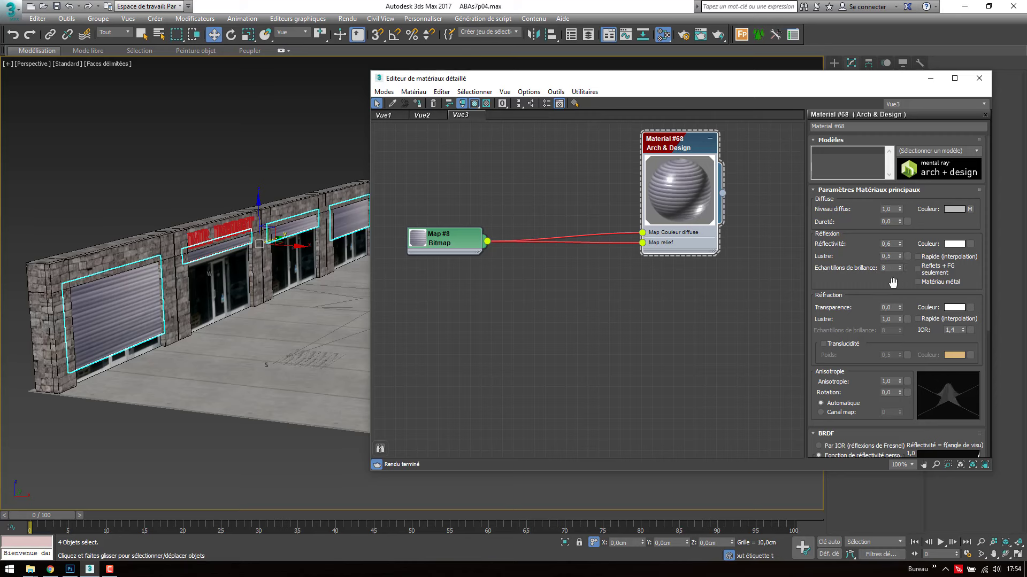
left_click_drag(871, 345, 869, 229)
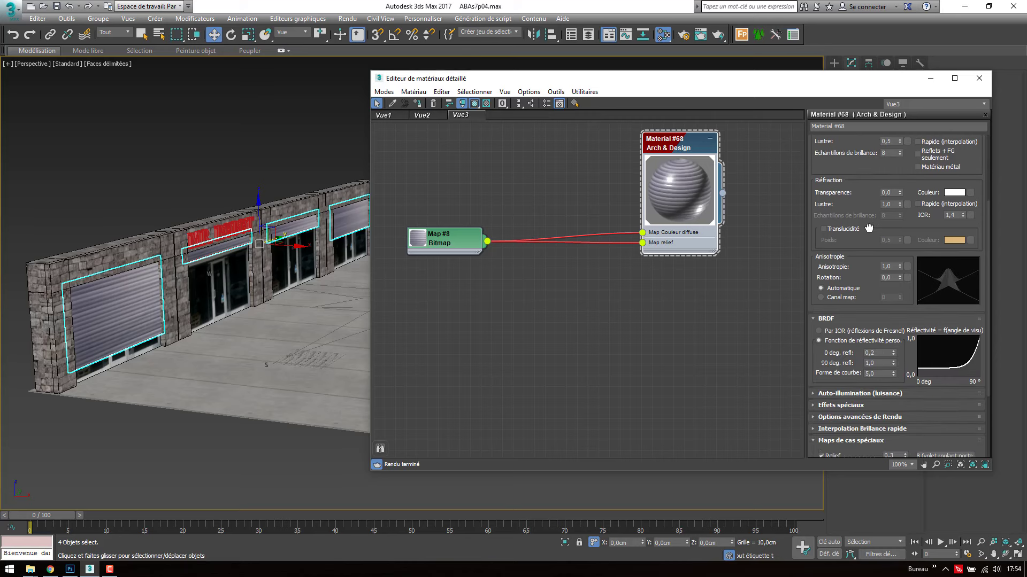
scroll(869, 228, "down", 4)
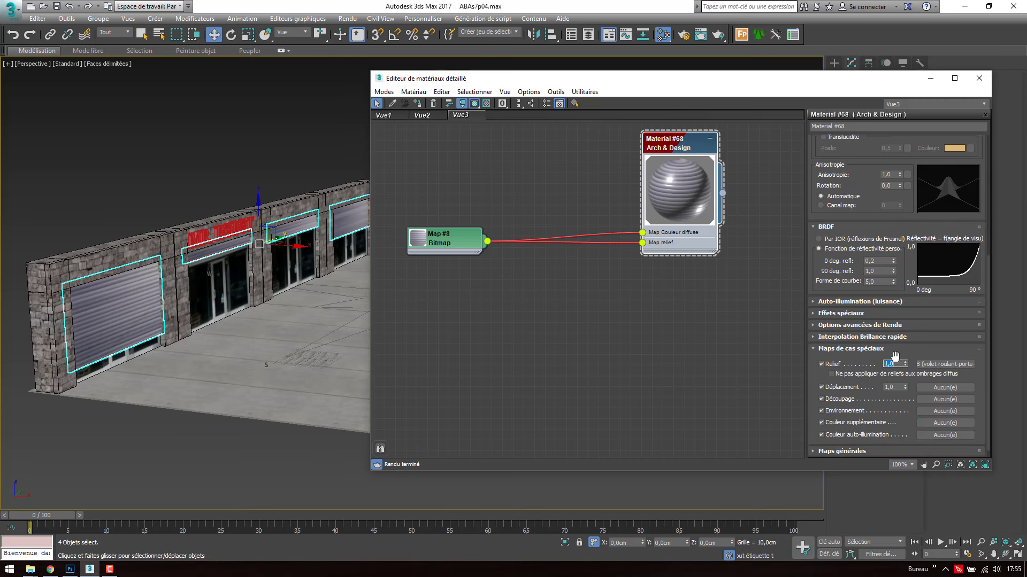
middle_click_drag(610, 208, 550, 289)
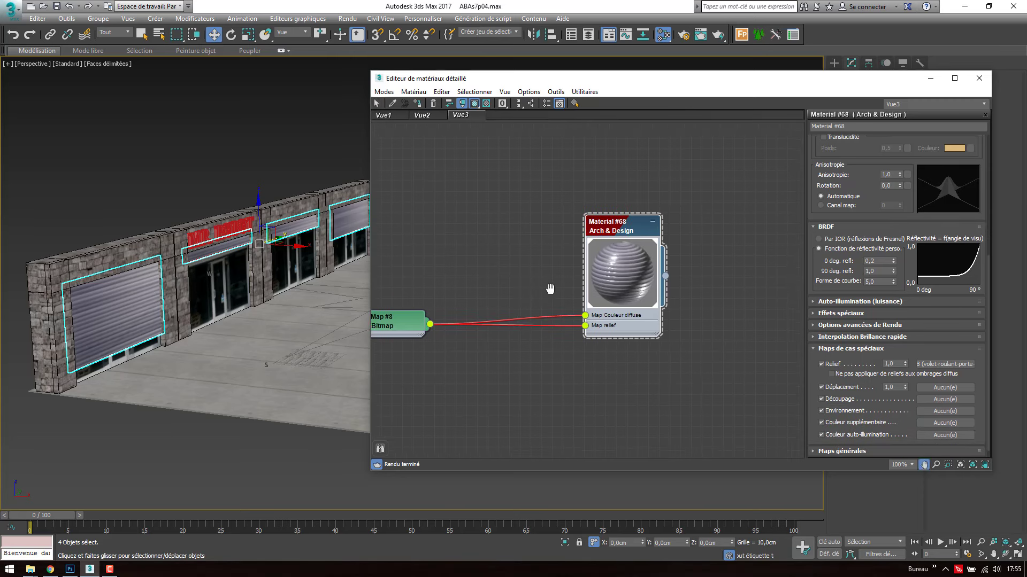
- Create a new material view, Vue4, and assign a new mental ray Arch & Design material in it to the MR. ROBOT outline text
left_click(217, 231)
key("z")
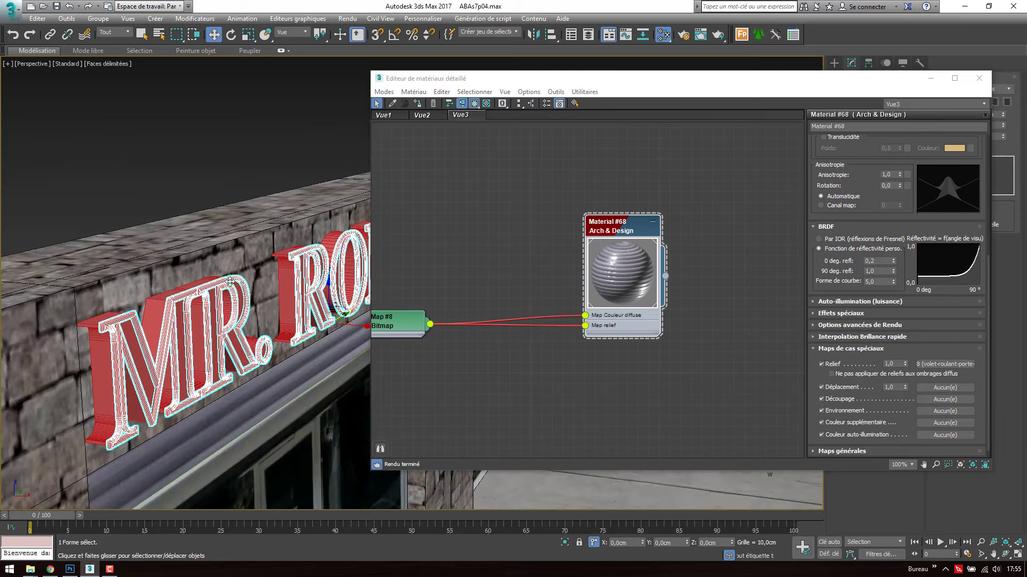
right_click(544, 118)
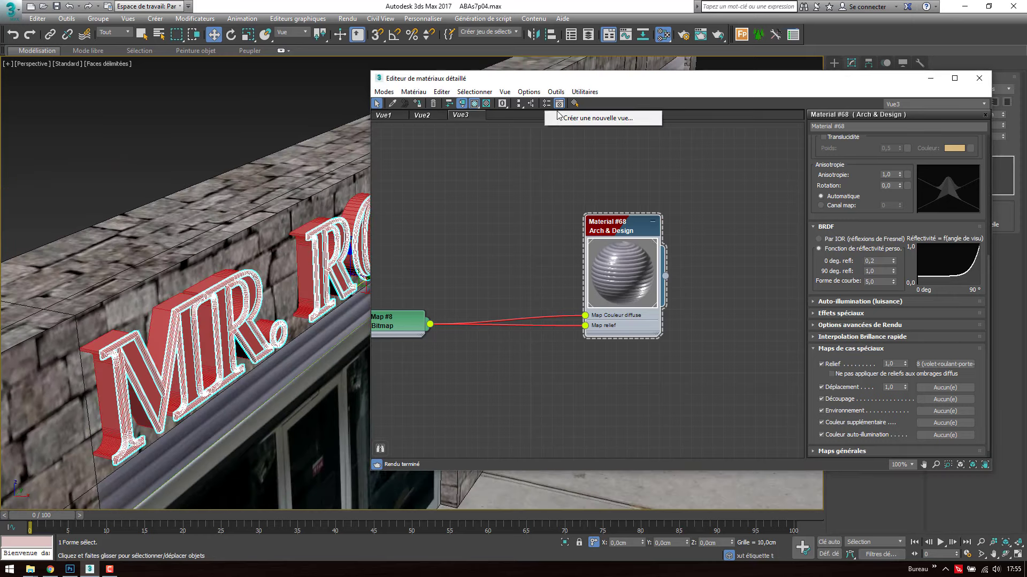
left_click(566, 119)
left_click(600, 133)
right_click(580, 165)
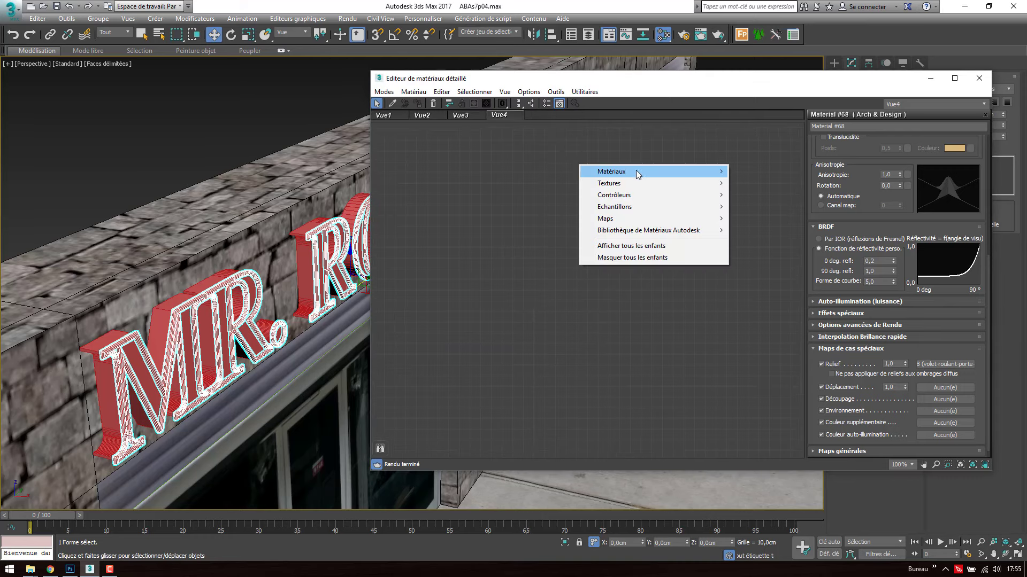
mouse_move(639, 171)
mouse_move(790, 212)
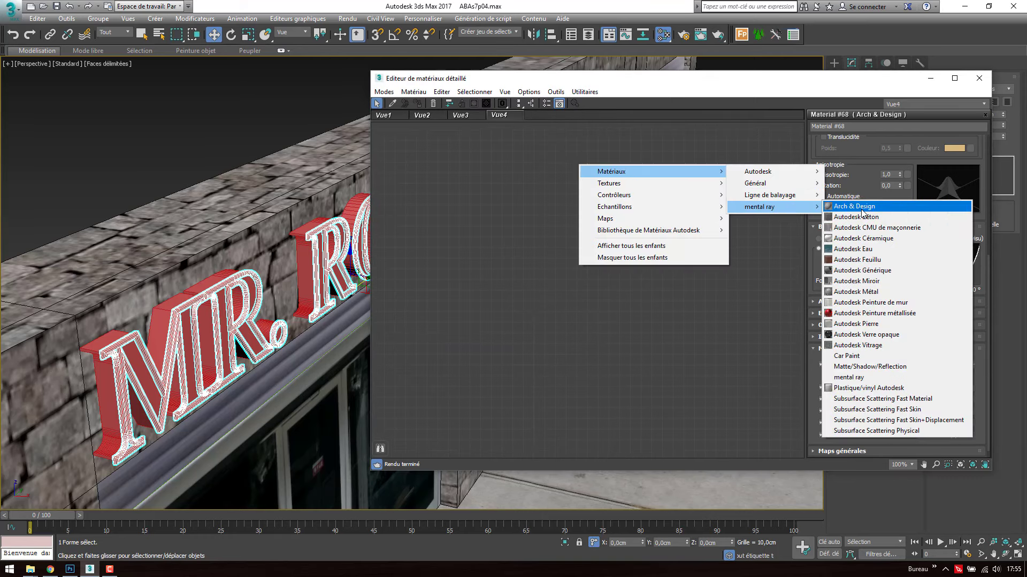
left_click(854, 206)
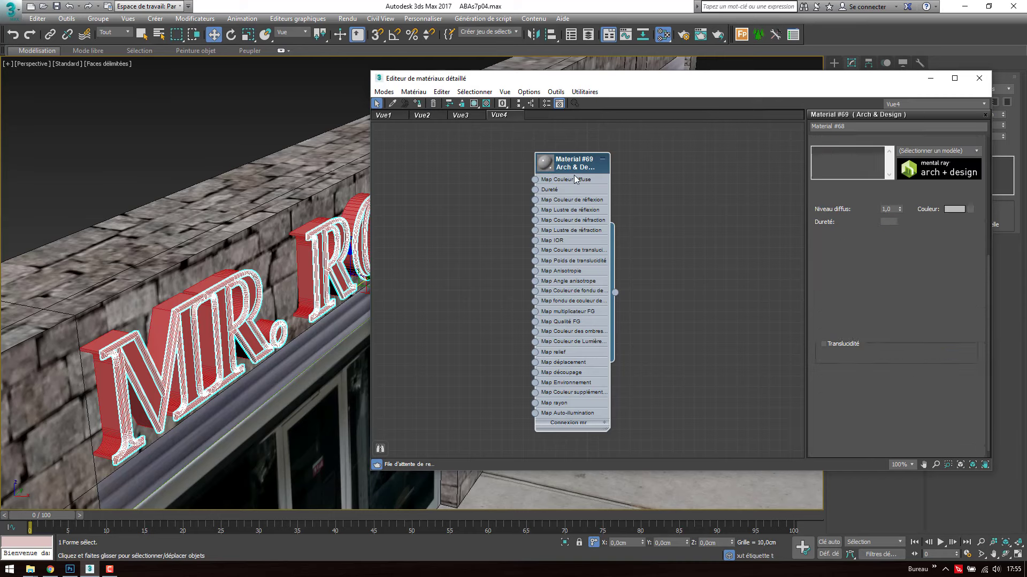
left_click(417, 103)
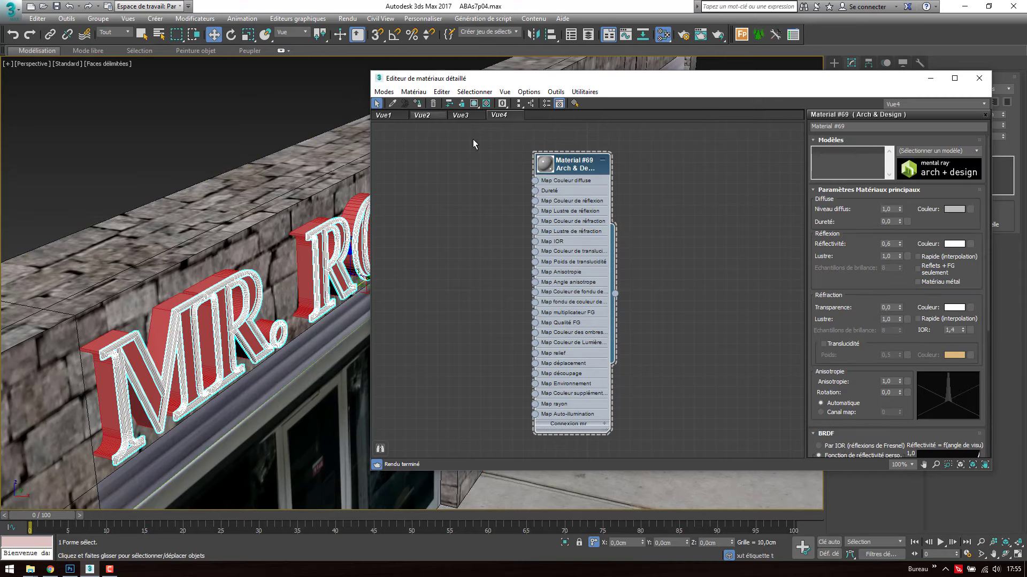
- Apply the Plastique brillant template to the outline material with a reflection glossiness of 0.9, and enlarge the node's preview
left_click(954, 210)
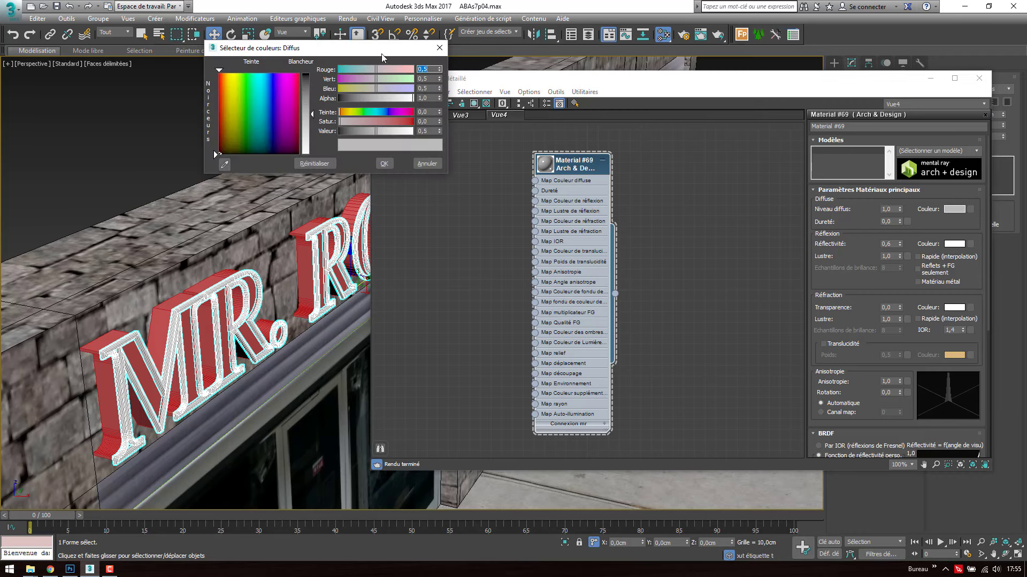
left_click(439, 48)
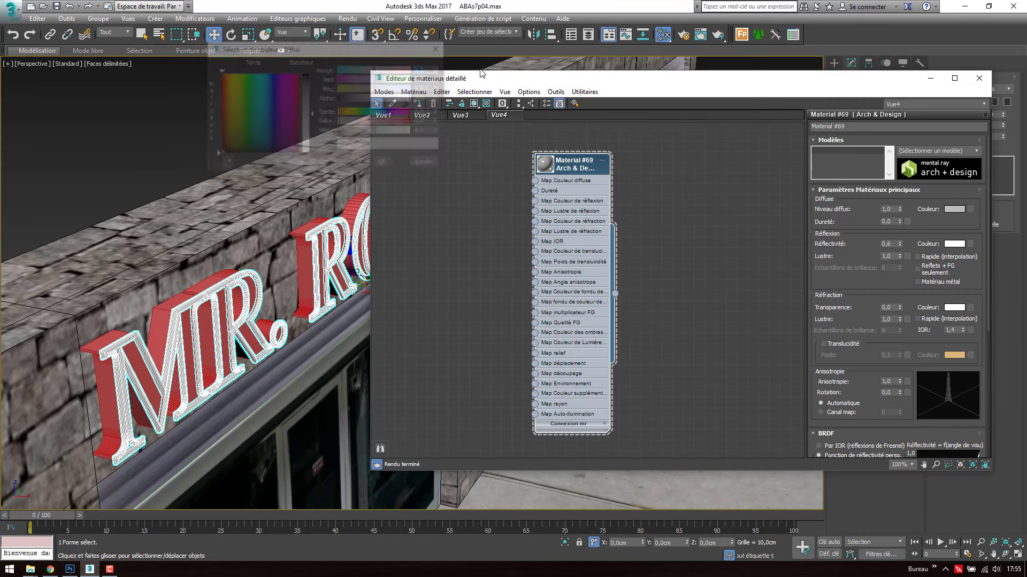
left_click(976, 150)
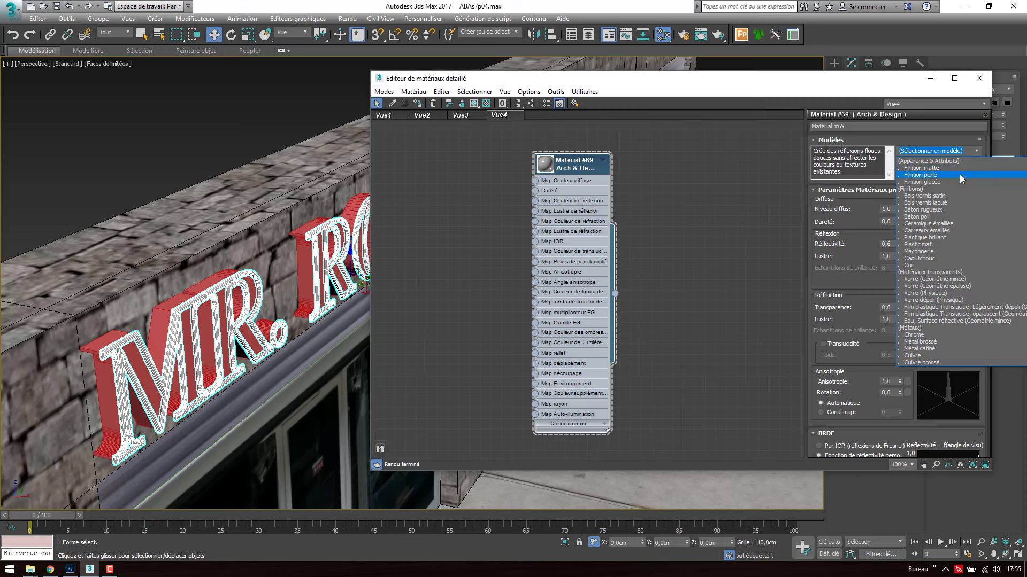
left_click(957, 238)
left_click_drag(900, 256, 912, 225)
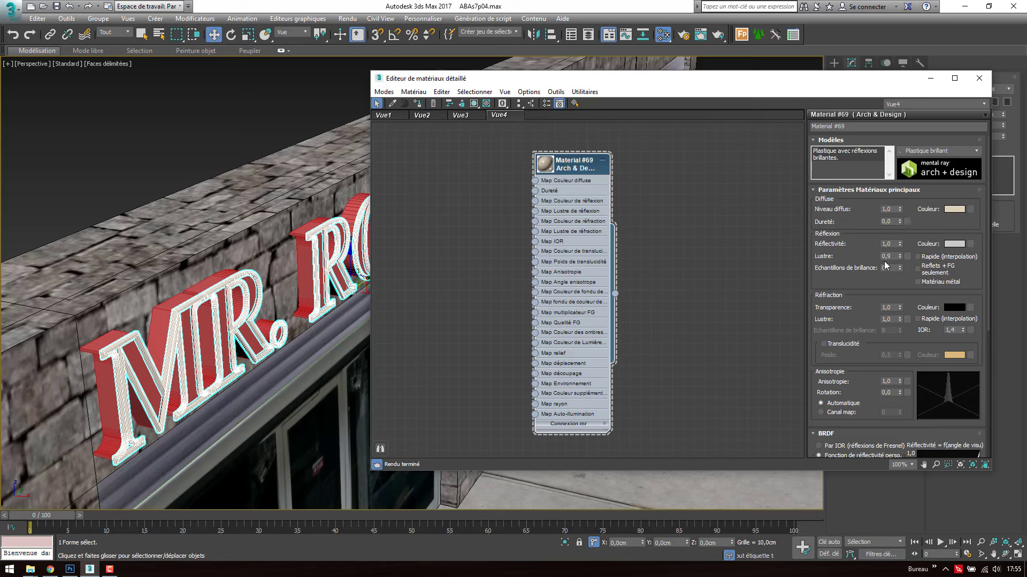
double_click(544, 163)
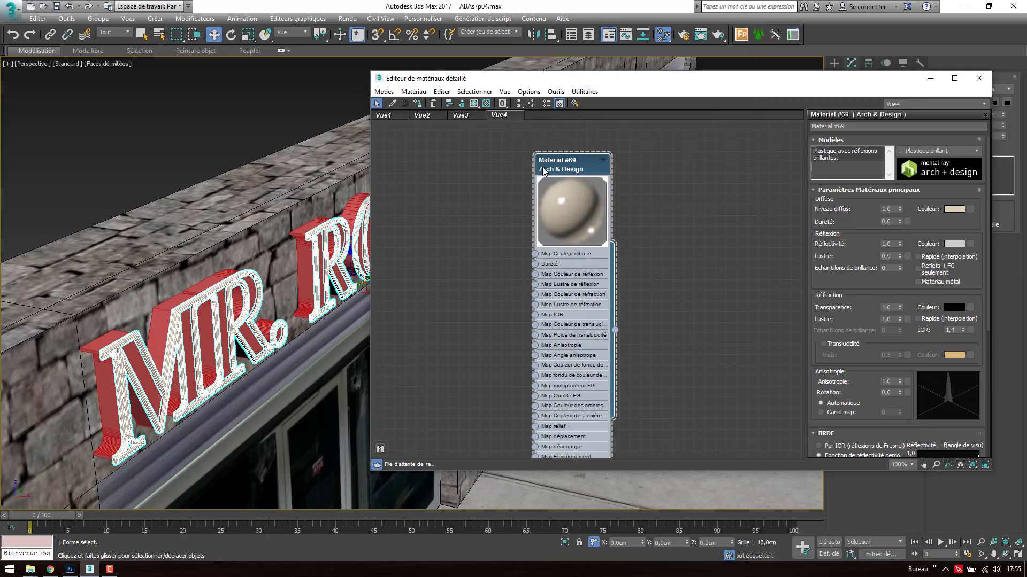
left_click_drag(545, 163, 620, 122)
- Set the outline material's diffuse colour to pure yellow, with red 1.0, green 1.0 and blue 0.0
left_click(955, 209)
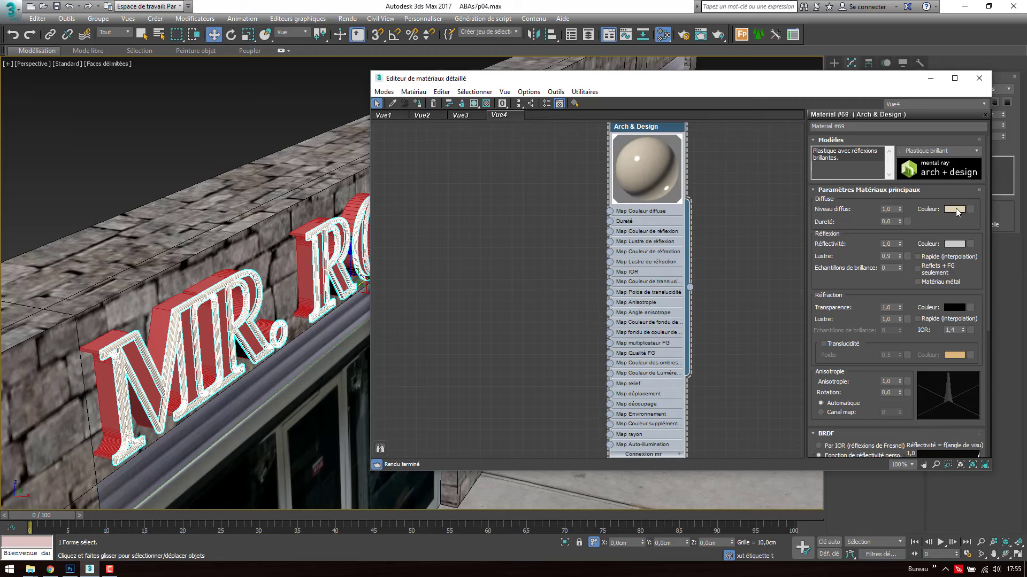
left_click_drag(230, 82, 235, 73)
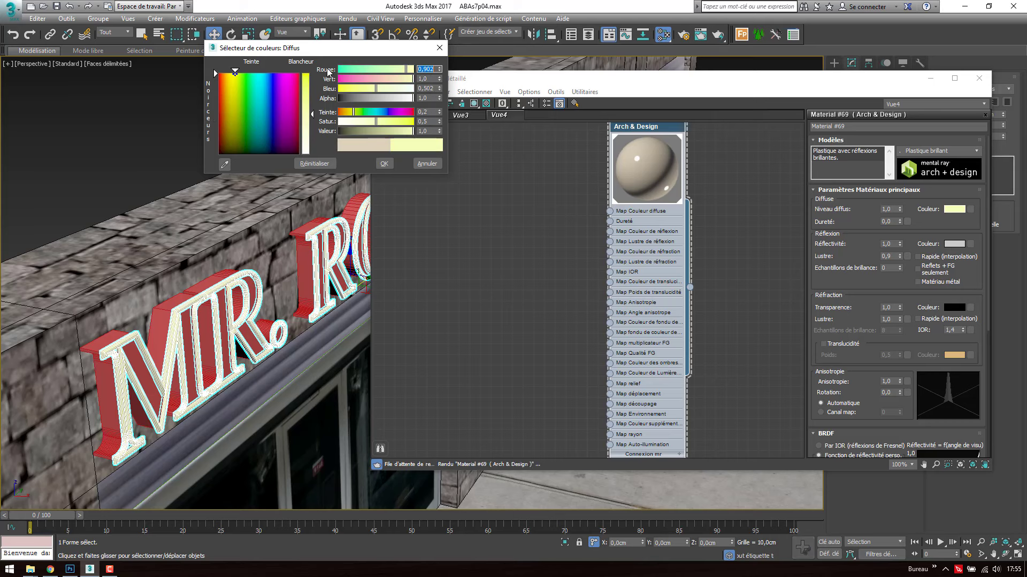
left_click_drag(408, 70, 338, 88)
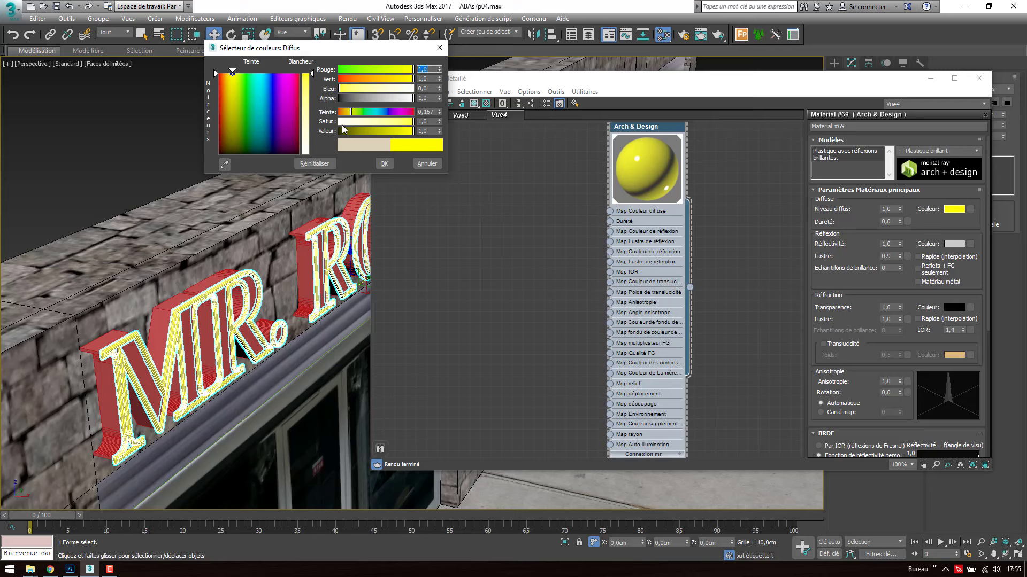
left_click(384, 163)
- Duplicate the yellow Arch & Design node beside the original and assign the copy to the extruded MR. ROBOT letters
middle_click_drag(522, 157, 541, 207)
left_click_drag(647, 165, 487, 166, "shift")
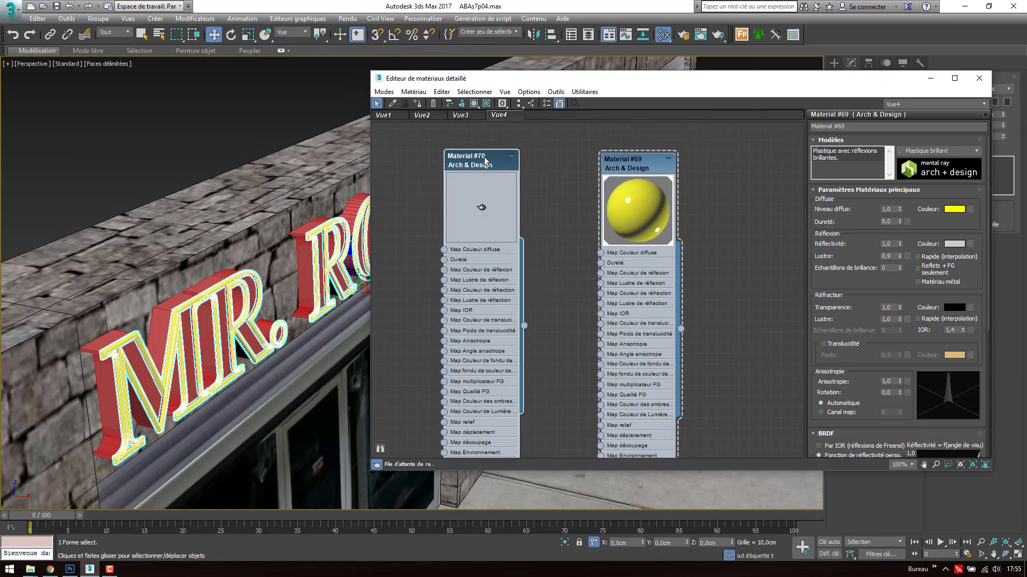
left_click(202, 284)
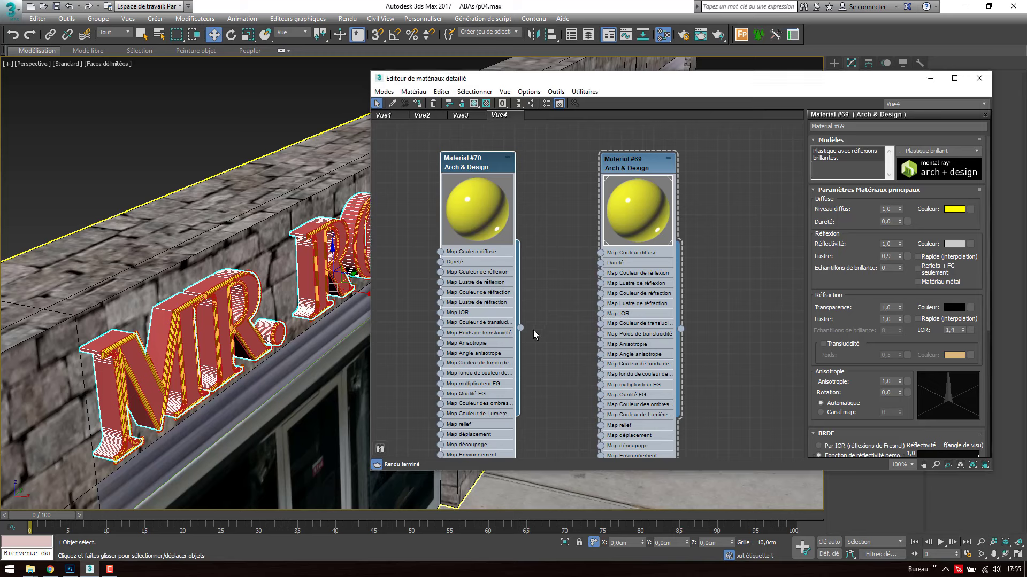
left_click_drag(521, 327, 217, 282)
- Change the diffuse colour of the extruded letters' material to bright red
double_click(473, 171)
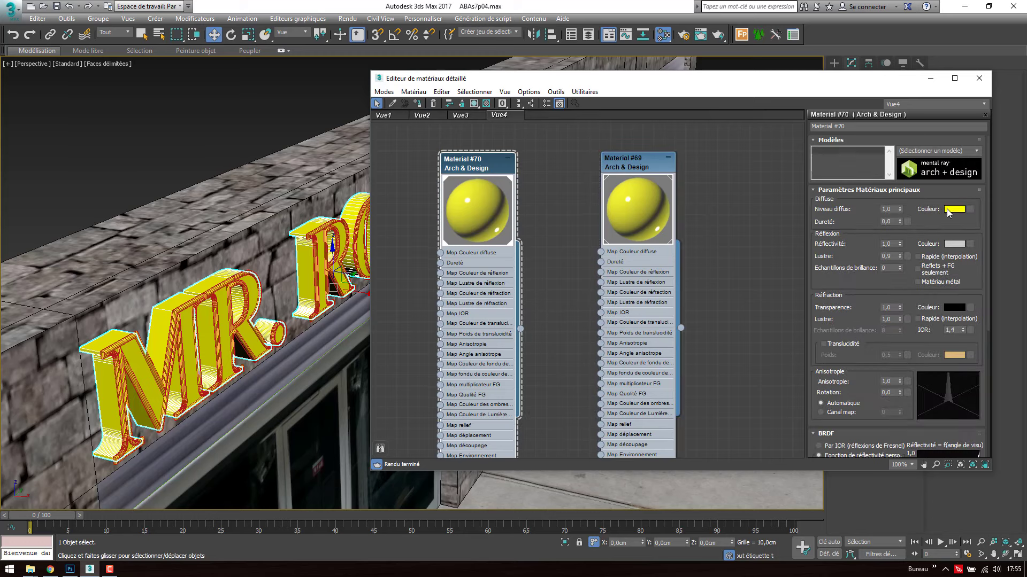
left_click(955, 209)
left_click(219, 72)
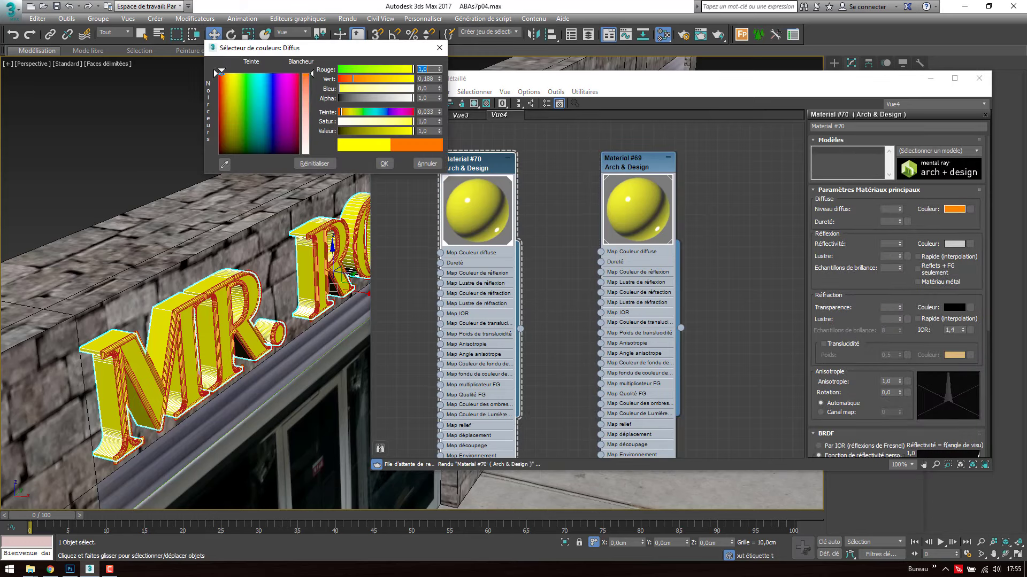
left_click(383, 163)
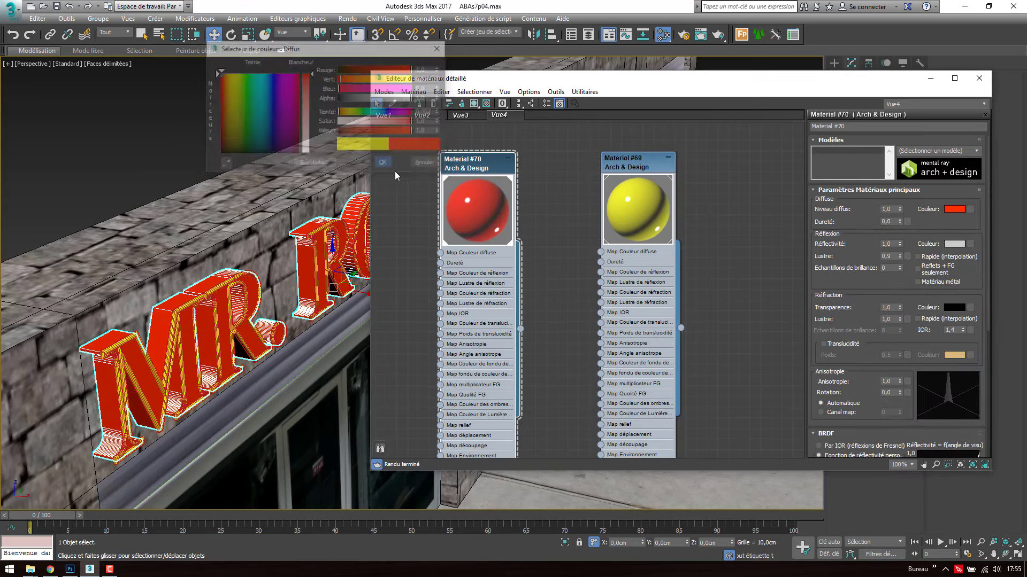
left_click(567, 176)
- Switch the viewport to Caméra001, close the material editor, shift the framing slightly and render the camera view in a maximized window
middle_click(355, 179)
key("c")
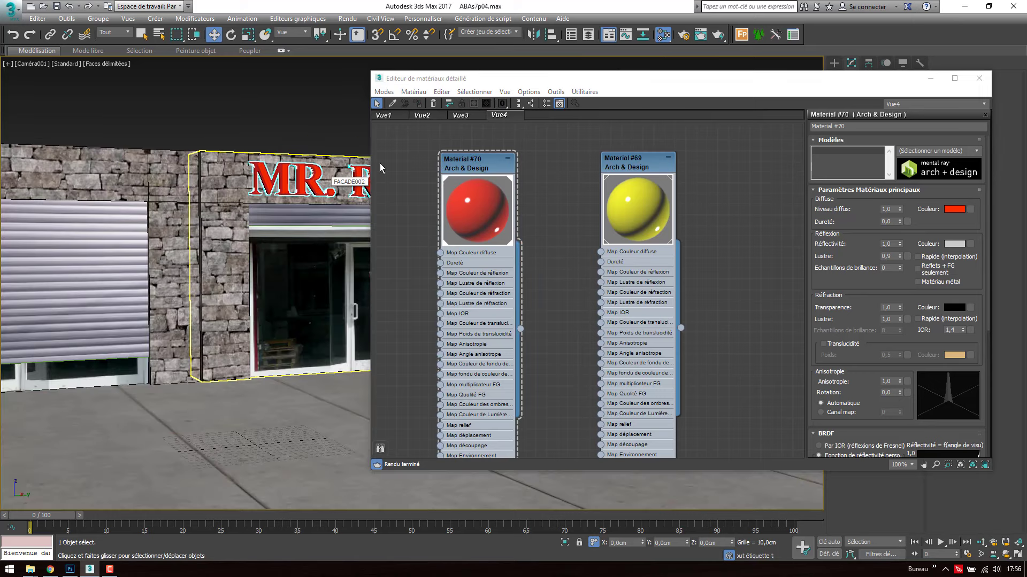
left_click(979, 78)
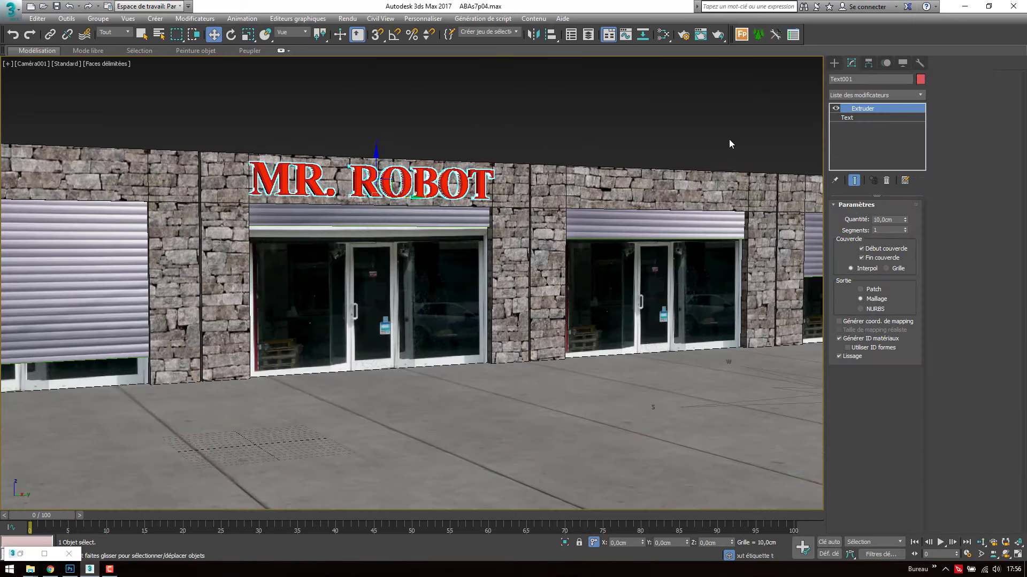
middle_click_drag(618, 134, 618, 141)
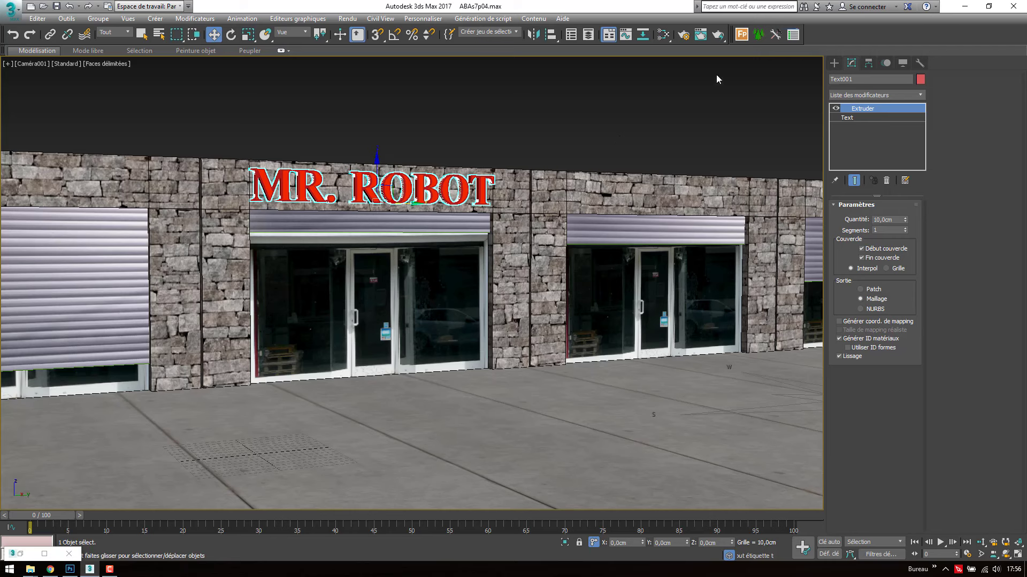
left_click(718, 35)
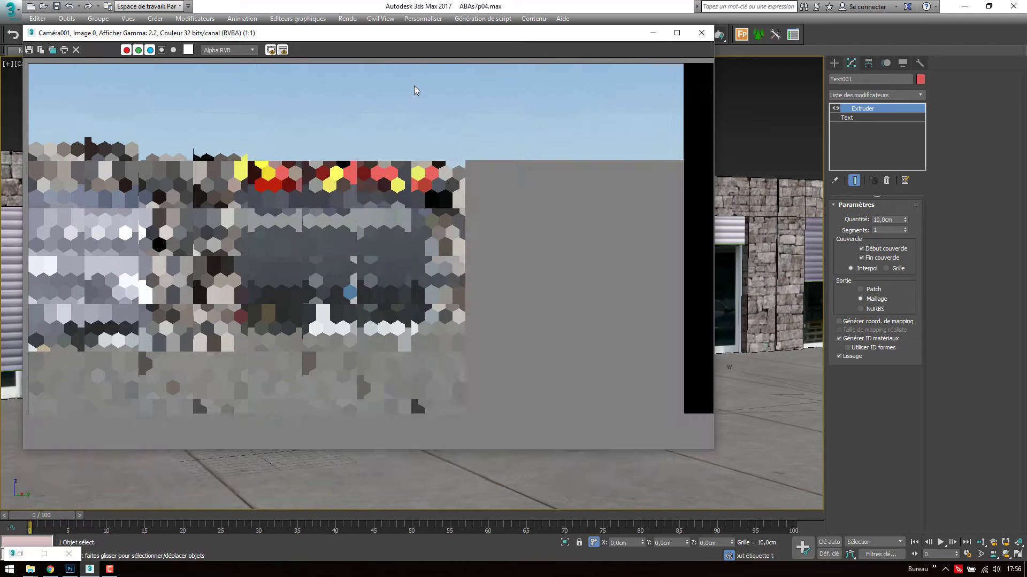
left_click(676, 33)
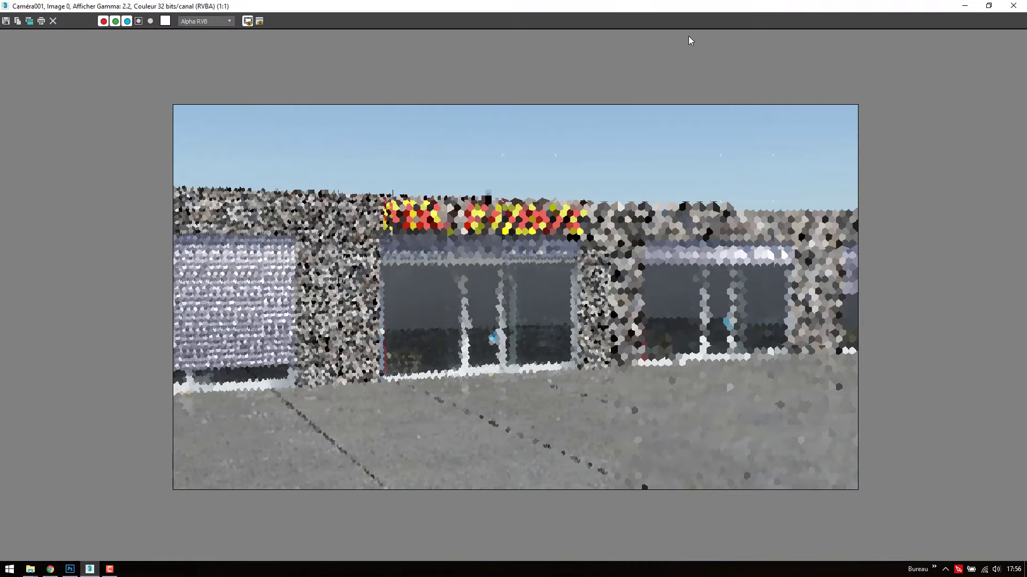